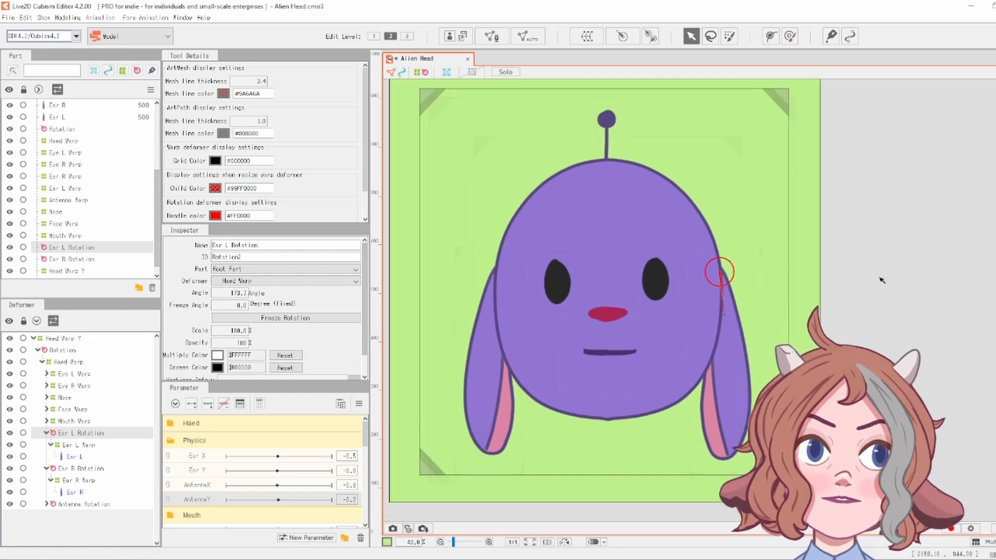
Test-rotate the Ear L, Ear R and Antenna rotation deformers slightly, and undo the test rotations
mouse_move(724, 316)
mouse_down()
mouse_move(752, 304)
mouse_move(723, 314)
mouse_up()
click(480, 317)
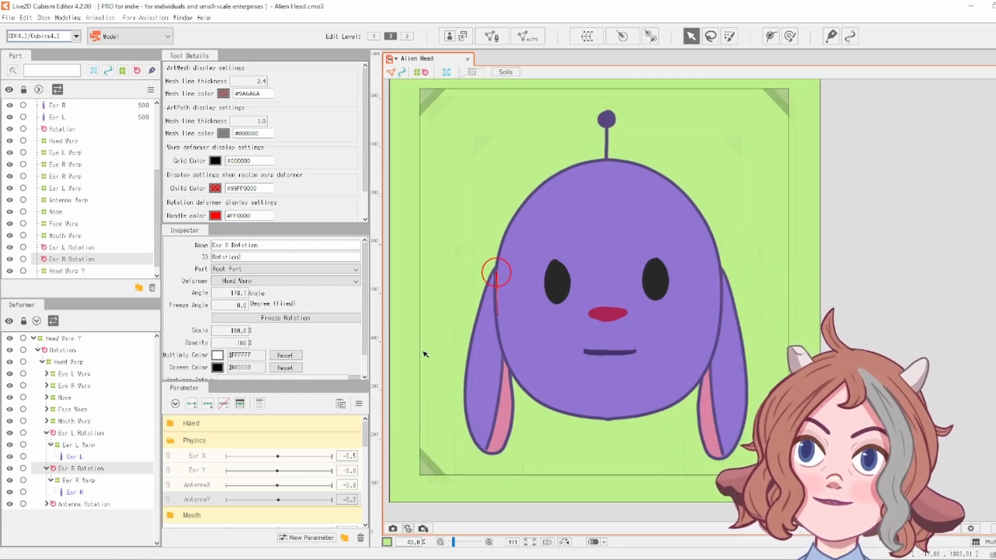
mouse_move(498, 315)
mouse_down()
mouse_move(507, 315)
mouse_move(497, 316)
mouse_up()
click(73, 505)
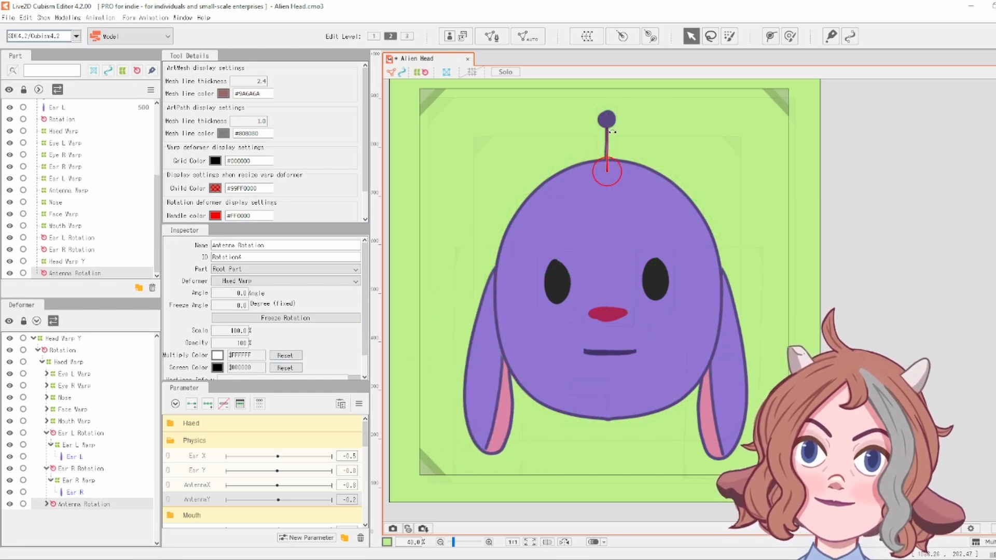
mouse_move(610, 125)
mouse_down()
mouse_move(600, 118)
mouse_move(609, 119)
mouse_up()
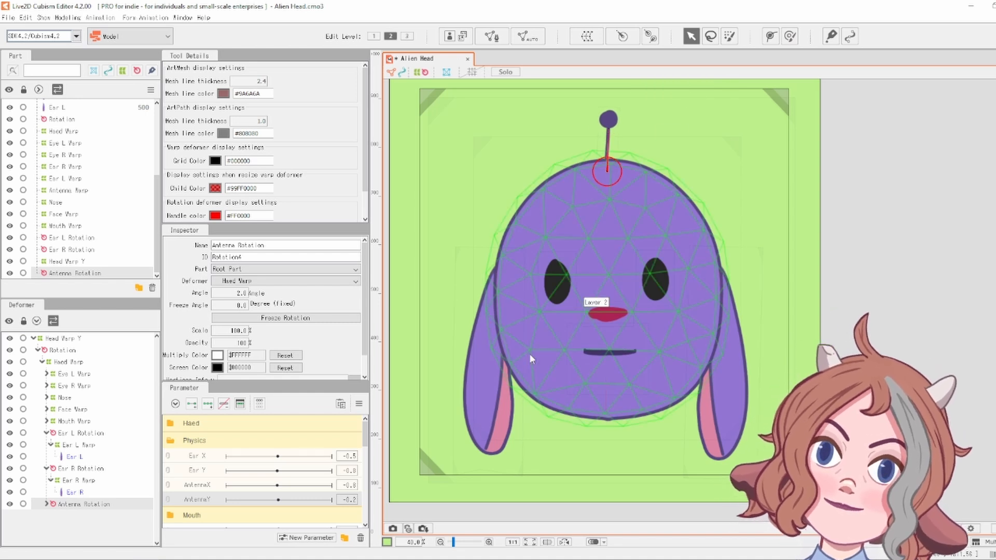
key(ctrl+z)
key(ctrl+z)
key(ctrl+z)
key(ctrl+z)
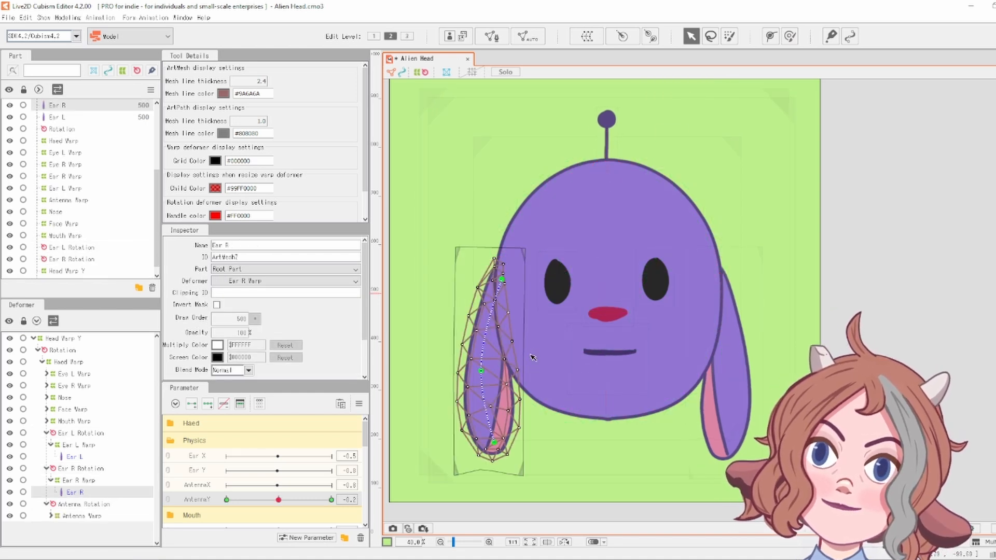
Add three keys on the Ear X parameter to the Ear R rotation deformer
click(506, 357)
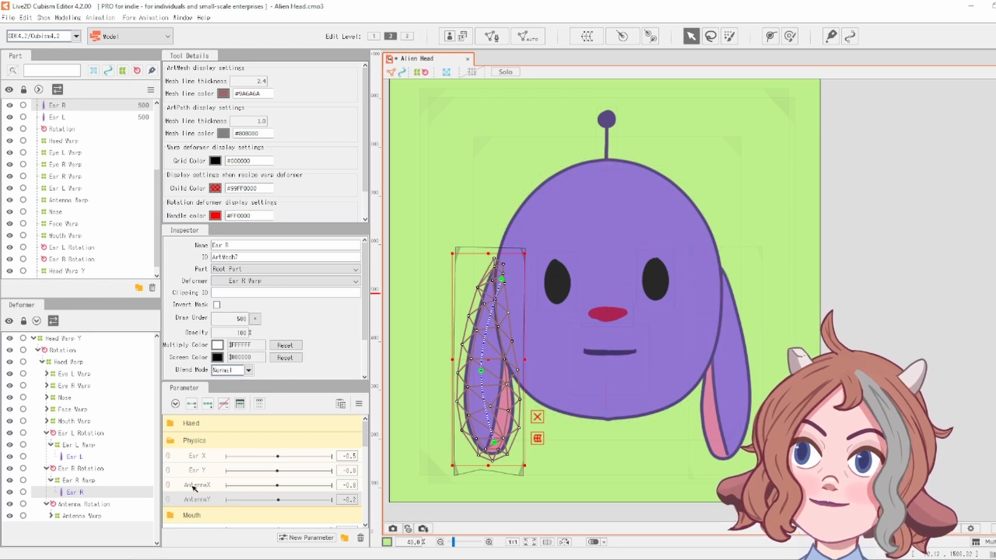
click(200, 501)
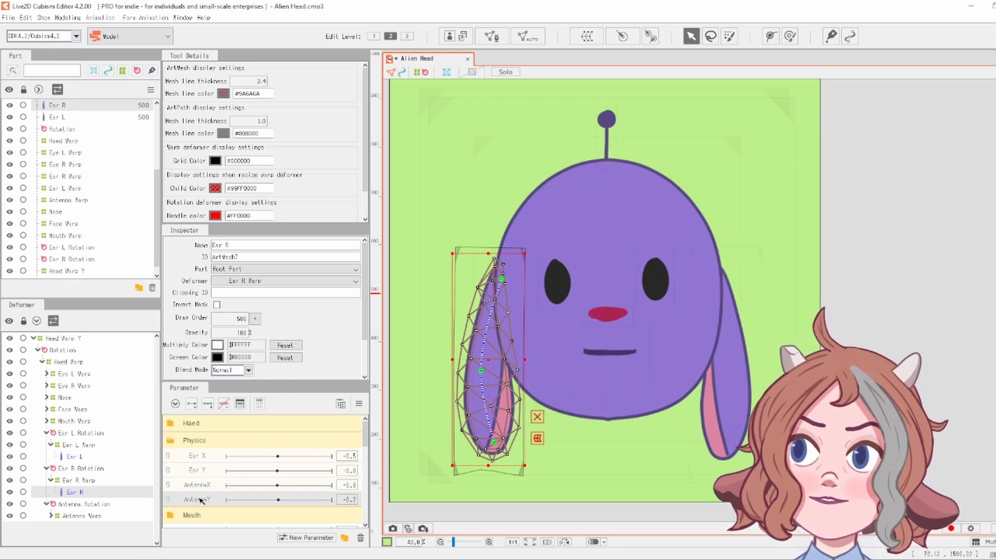
click(208, 472)
click(211, 455)
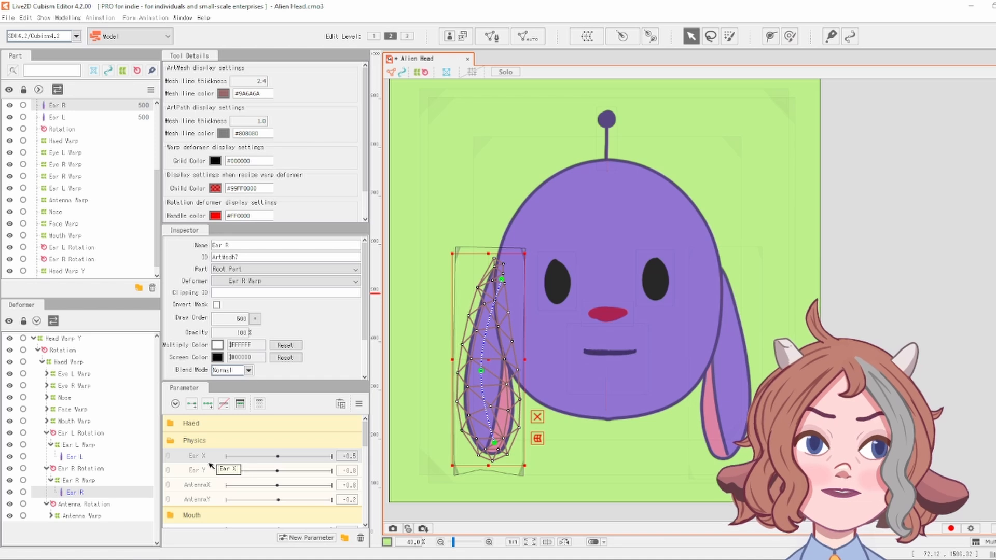
click(91, 469)
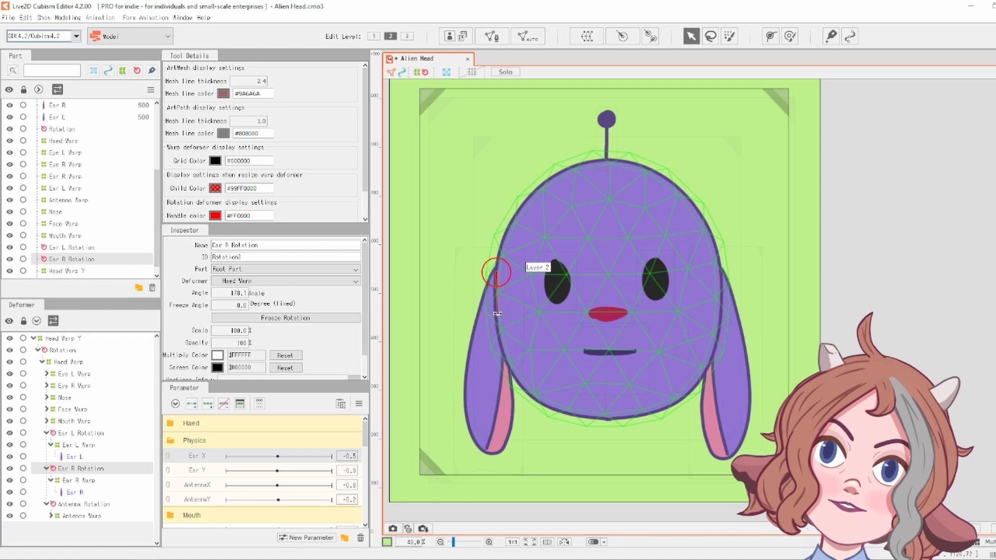
click(208, 408)
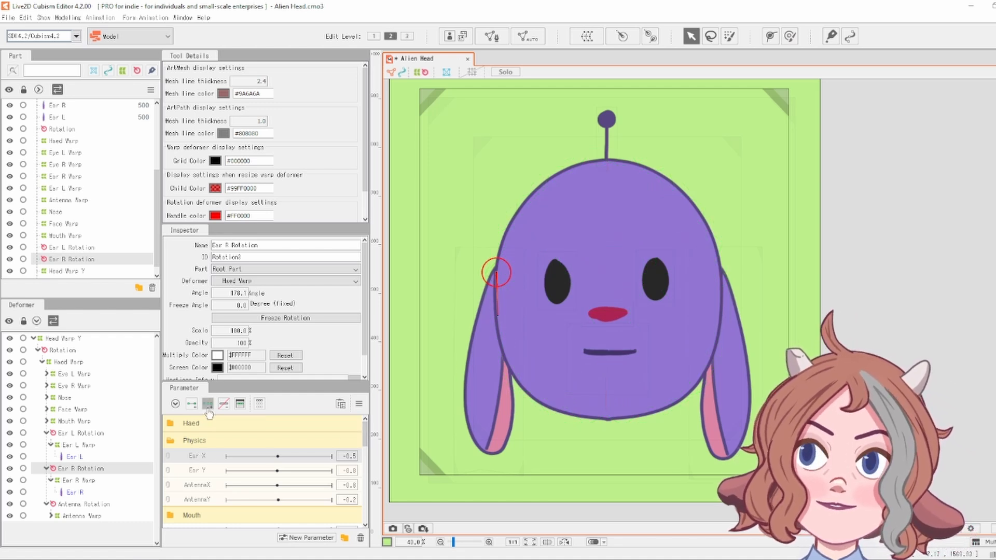
Rotate the Ear R deformer inward to about 156° at Ear X 30 and outward to about 195° at -30, and return Ear X near centre
drag(278, 459, 332, 457)
drag(498, 316, 515, 313)
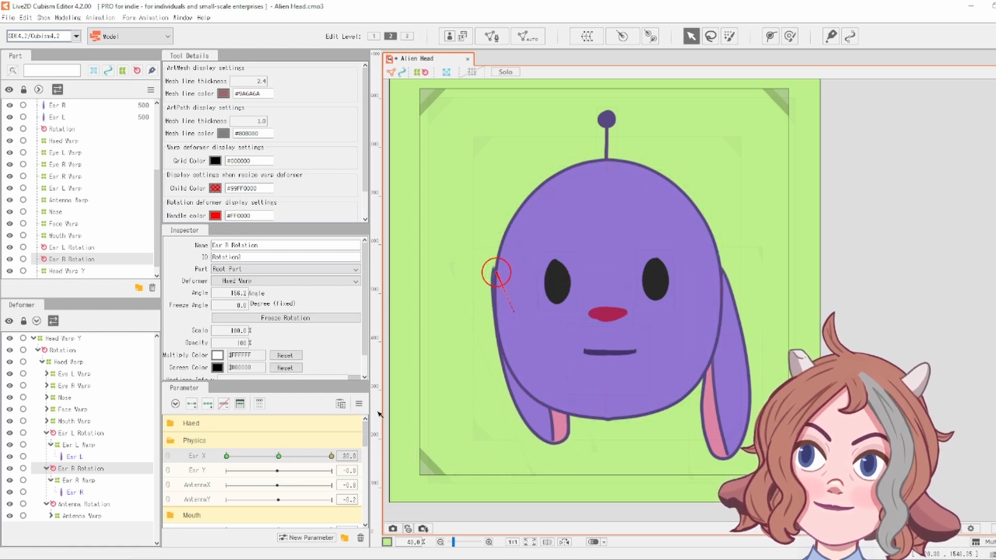
drag(328, 457, 225, 457)
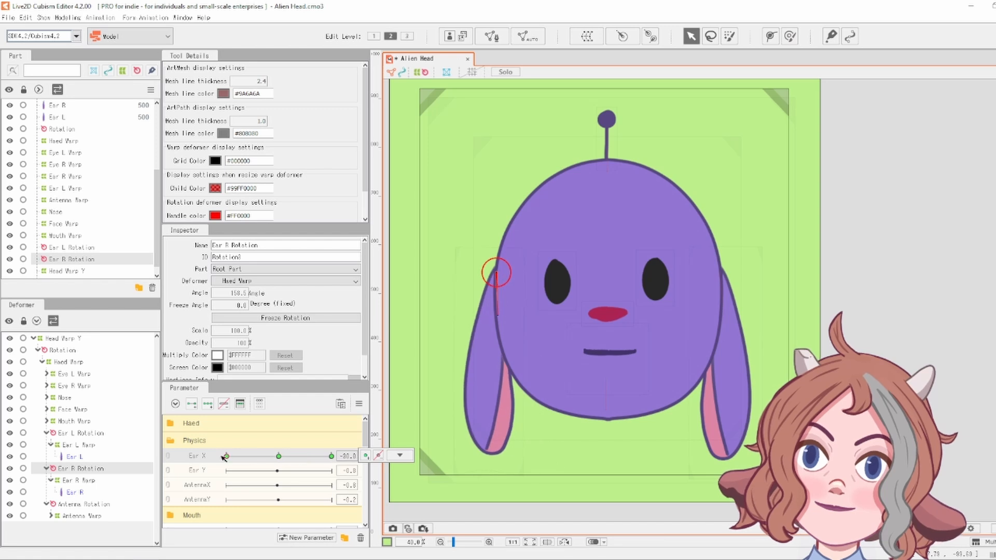
drag(497, 314, 482, 327)
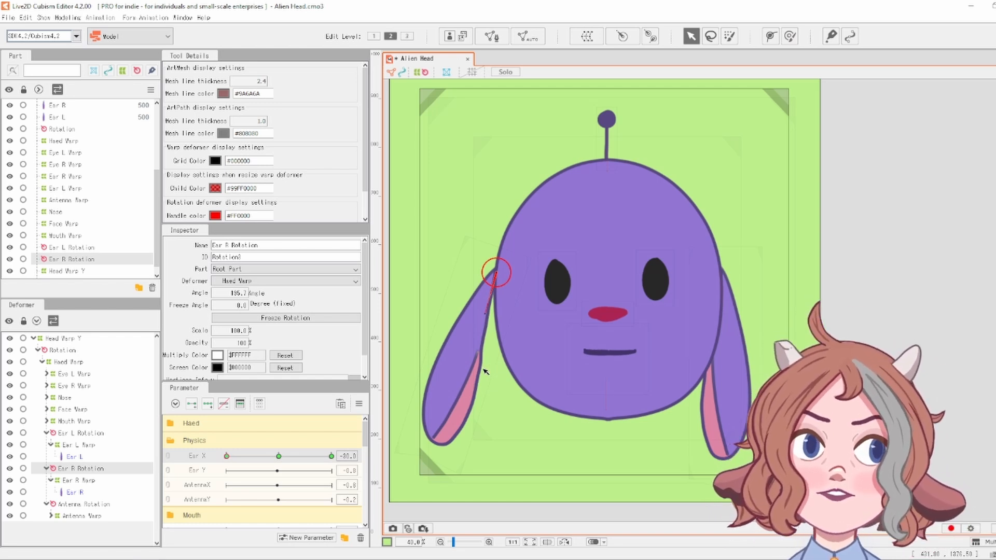
click(280, 457)
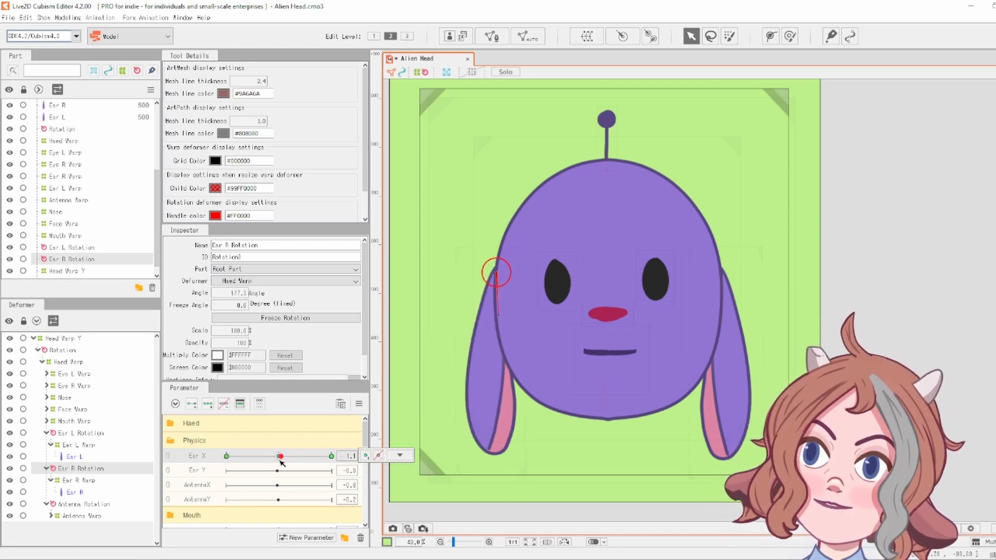
drag(281, 457, 278, 457)
Add three Ear X keys to the Ear L rotation deformer, rotating it inward to about 197° at 30 and outward at -30
click(76, 436)
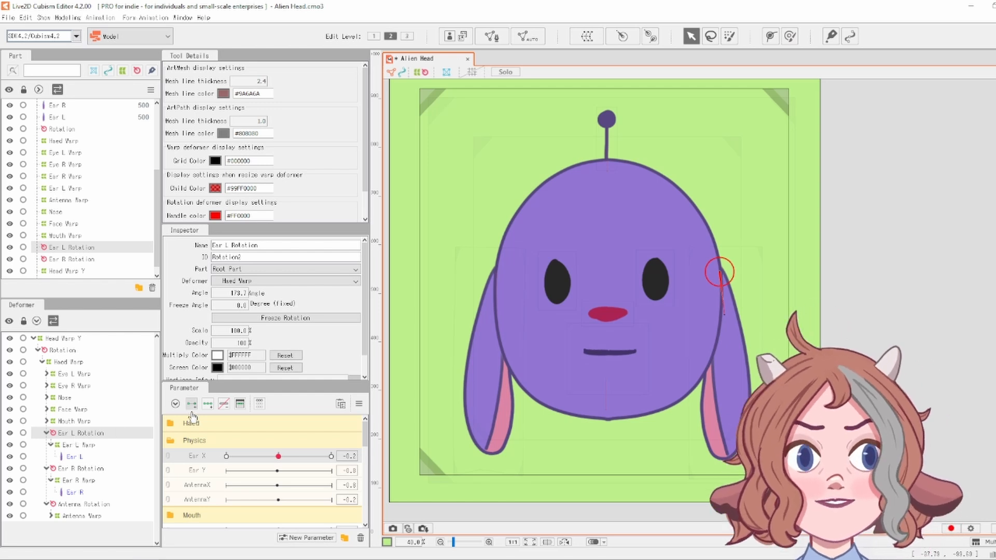
click(207, 404)
click(331, 456)
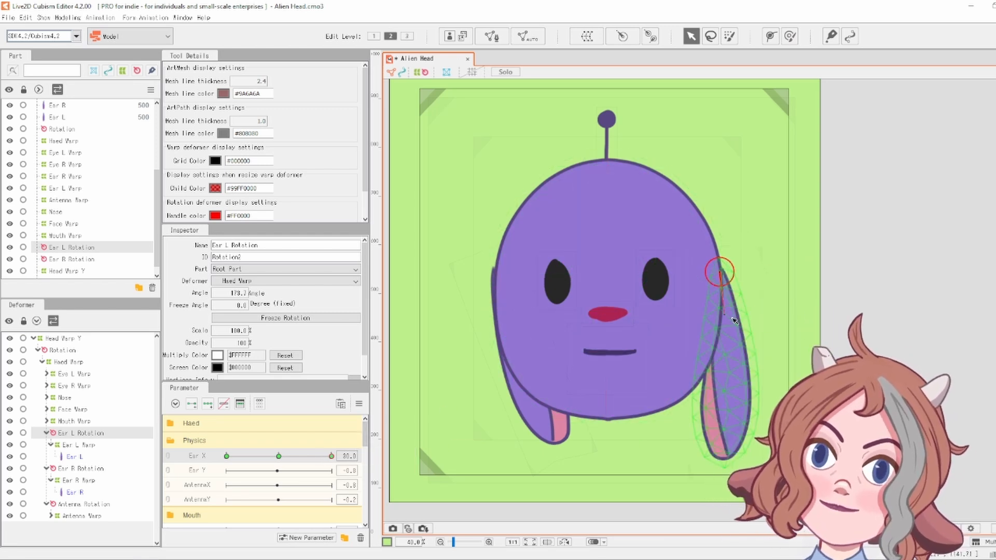
drag(728, 314, 710, 317)
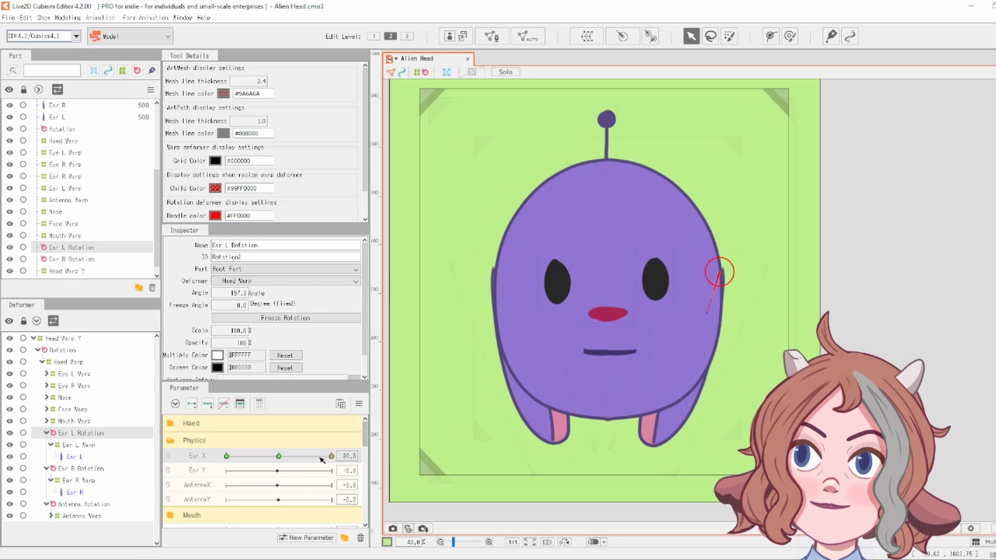
drag(329, 459, 227, 459)
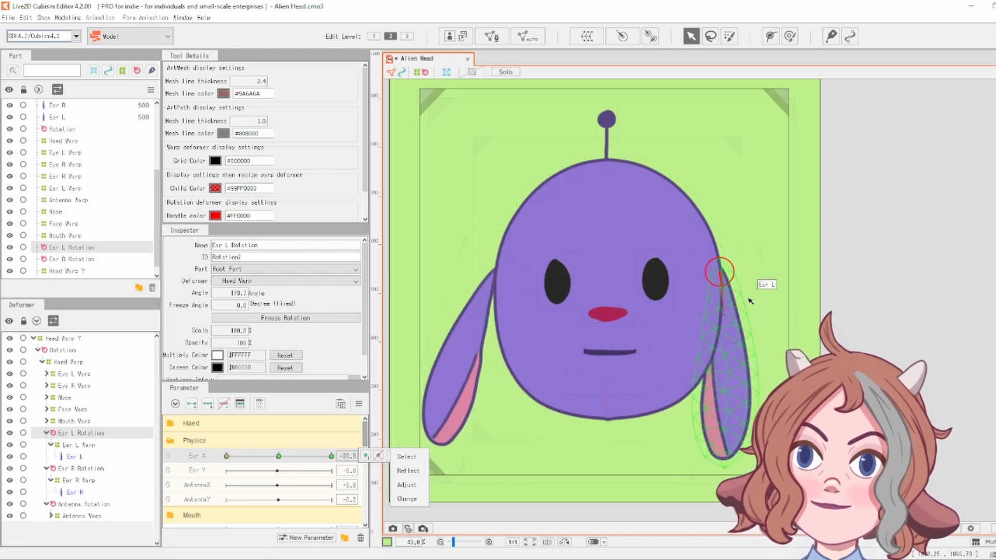
drag(728, 315, 745, 311)
drag(254, 458, 281, 456)
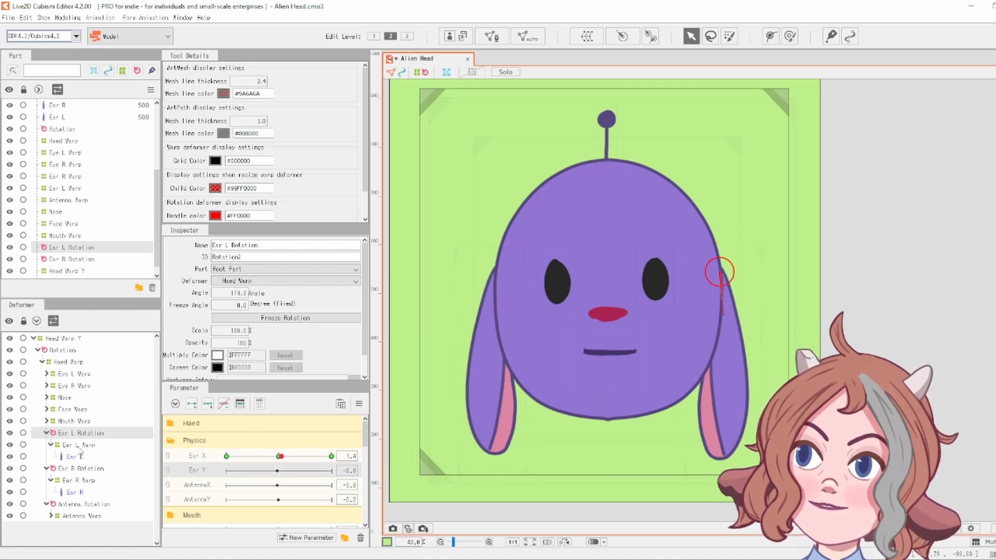
Add three keys on the Ear Y parameter to the Ear L mesh
click(76, 457)
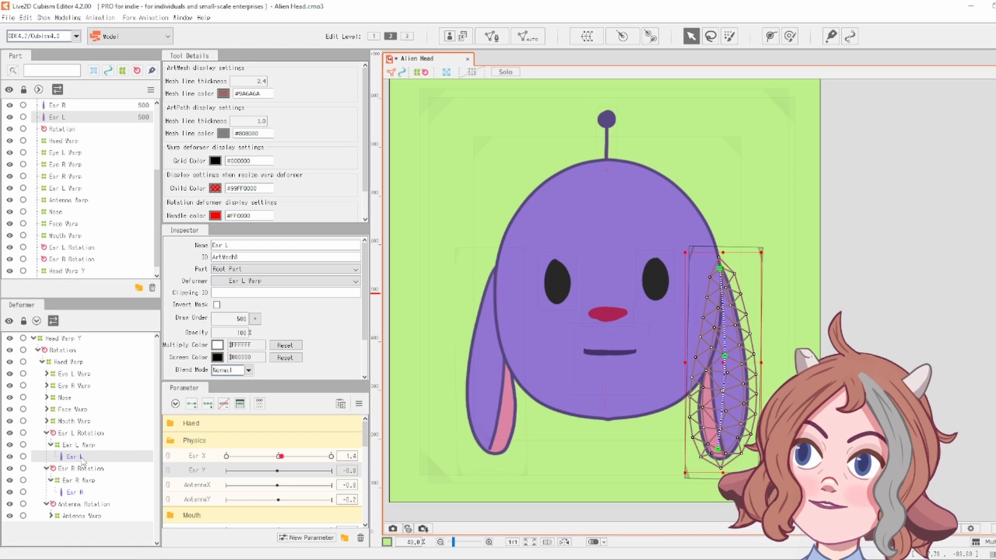
click(771, 36)
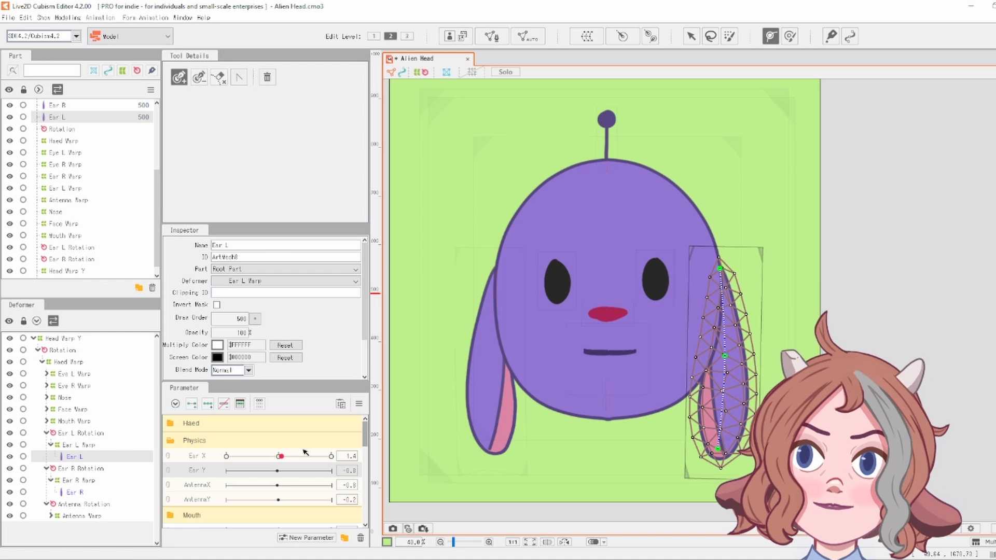
click(207, 403)
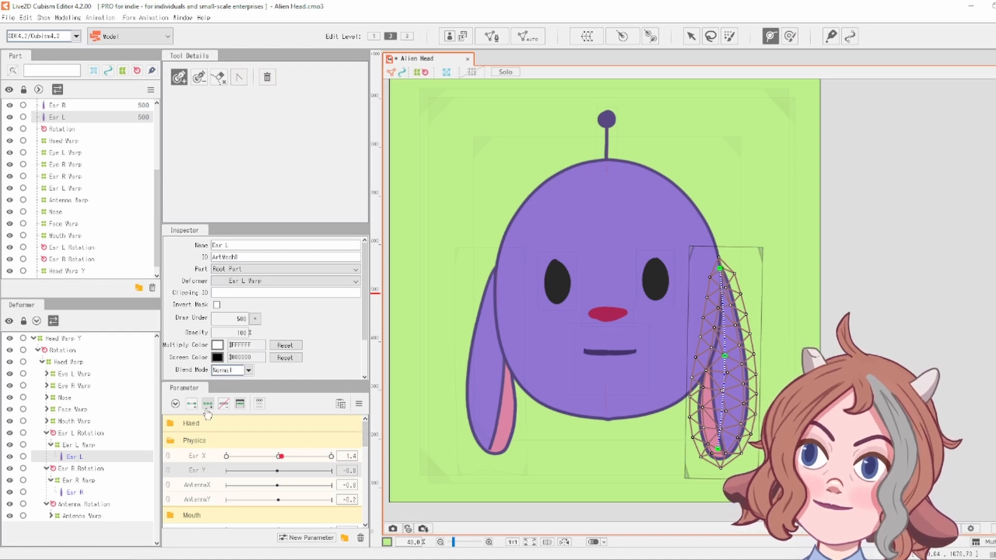
Bend the tip of the Ear L deform path inward at Ear Y 30 and outward at Ear Y -30
drag(277, 470, 337, 473)
click(400, 470)
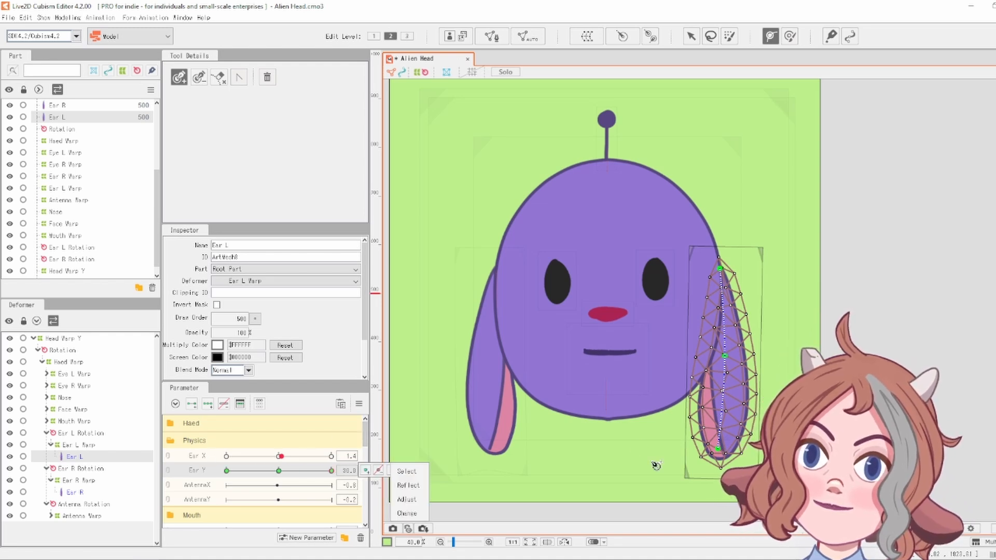
click(719, 451)
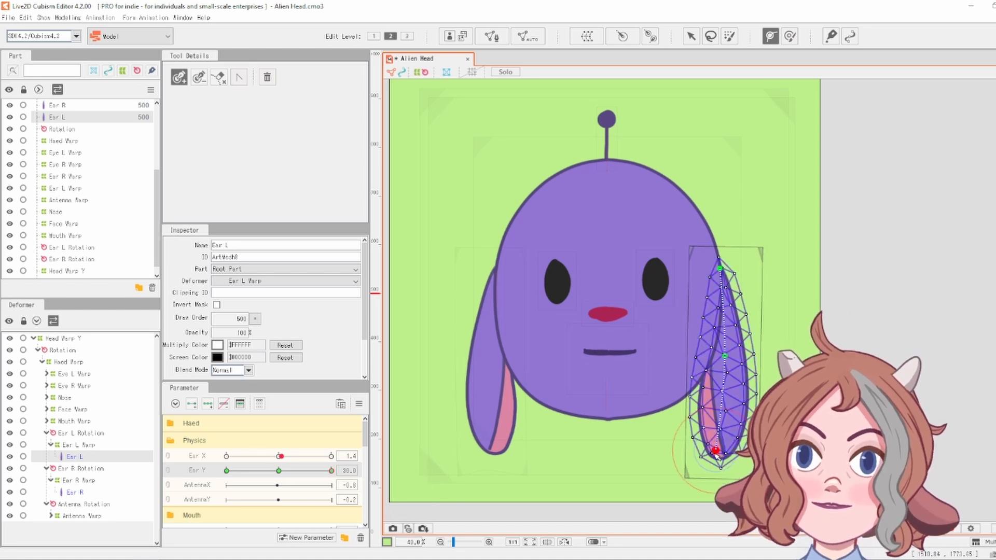
click(691, 36)
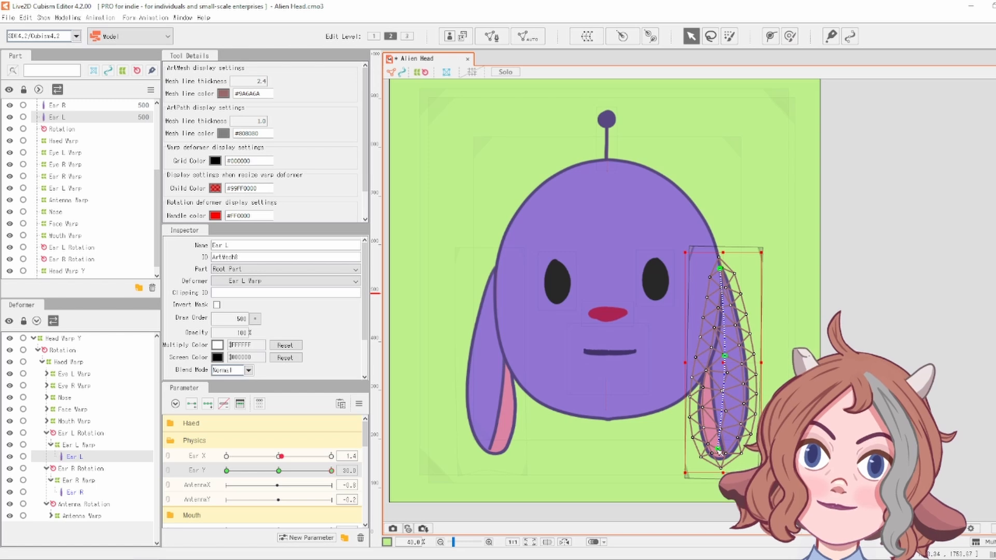
drag(720, 453, 684, 436)
drag(282, 471, 203, 471)
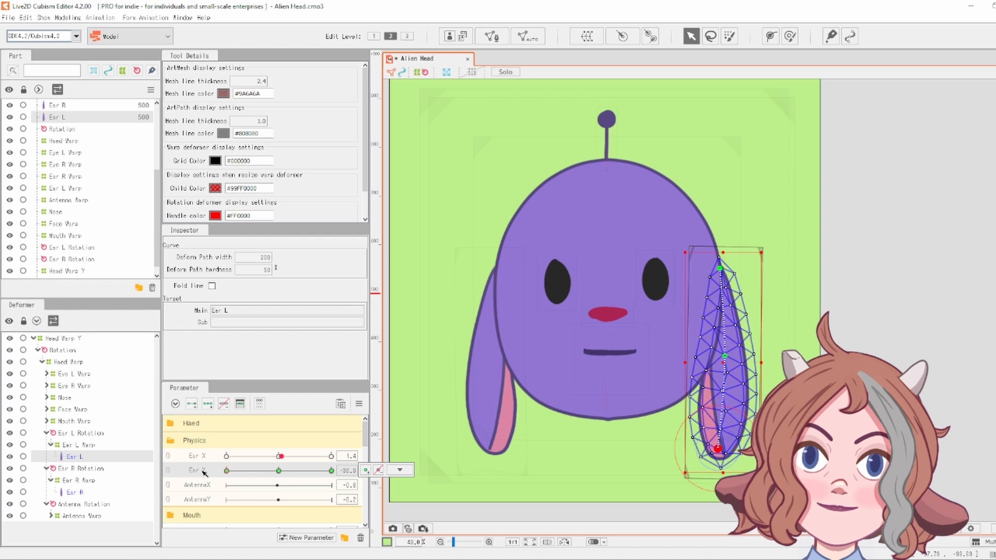
drag(719, 450, 745, 445)
drag(331, 471, 285, 486)
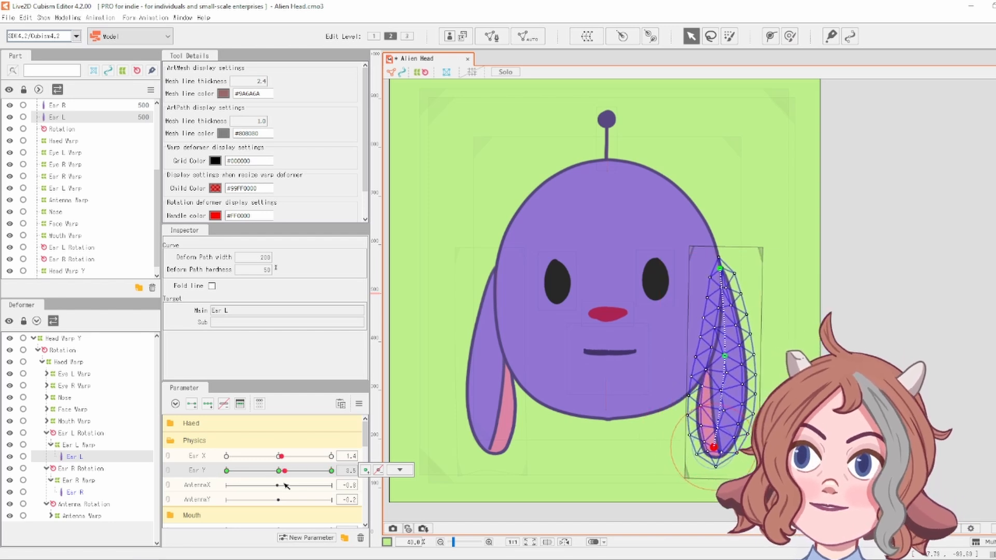
Key the Ear R mesh on Ear Y, bending its deform path tip inward at 30 and outward at -30
click(83, 493)
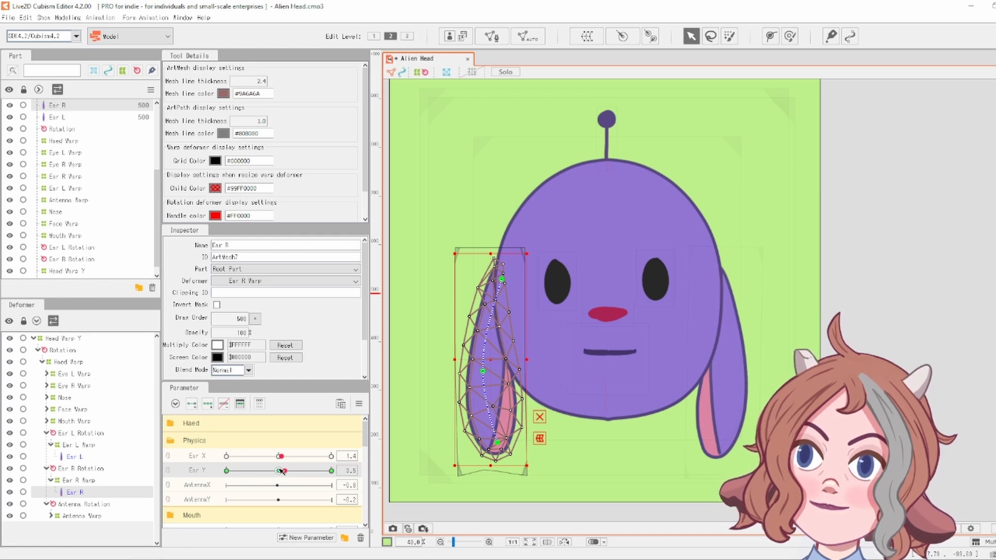
drag(280, 470, 337, 471)
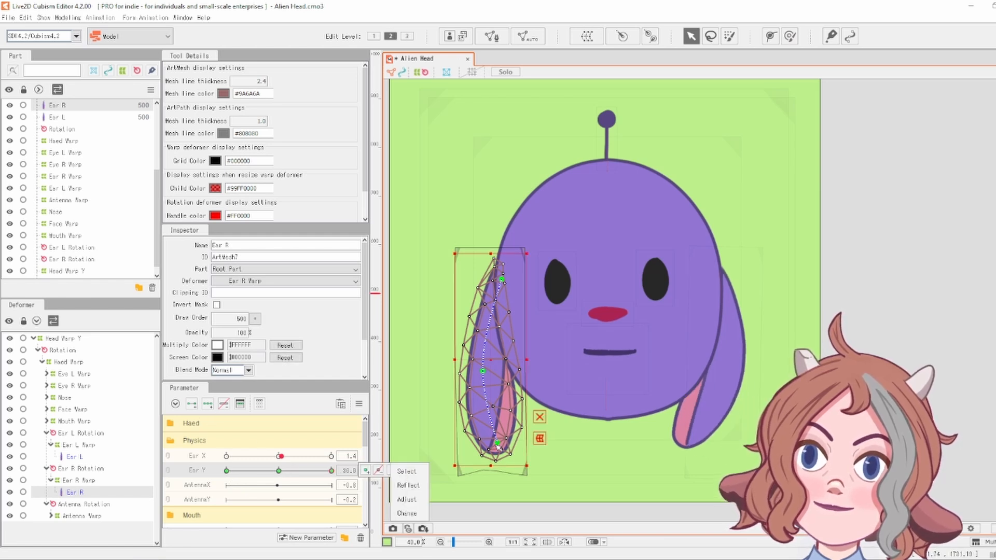
drag(497, 446, 525, 437)
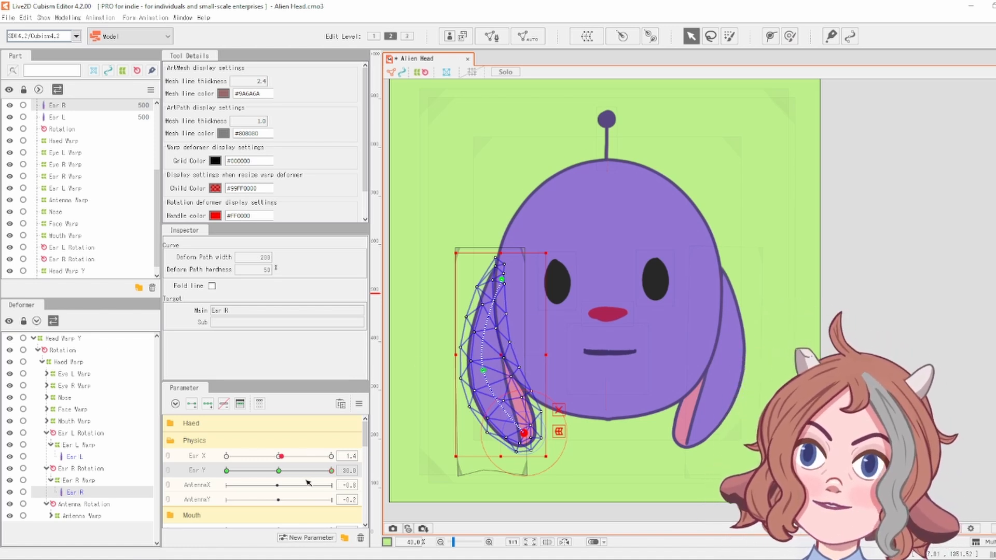
drag(319, 474, 213, 473)
drag(497, 442, 464, 446)
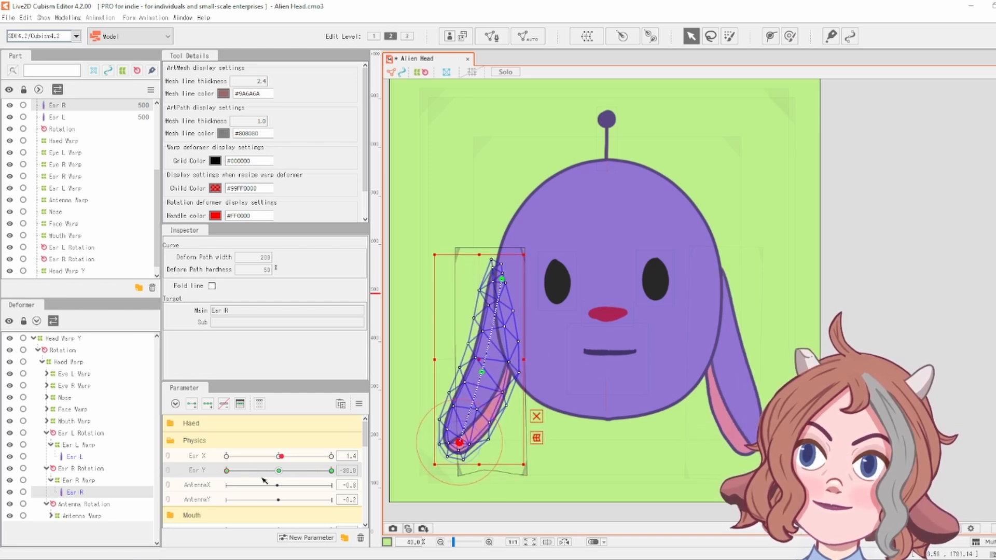
Link the Ear X and Ear Y parameters into one combined control and set it near its centre
click(168, 463)
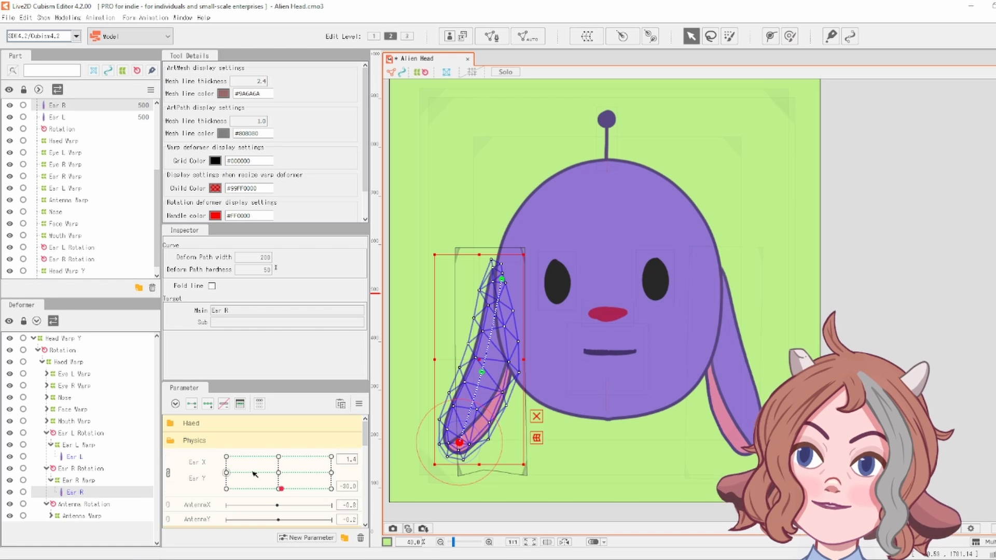
drag(254, 473, 278, 473)
Open the Physics/Scene Blending Settings and show the input settings of the Ear group
click(23, 18)
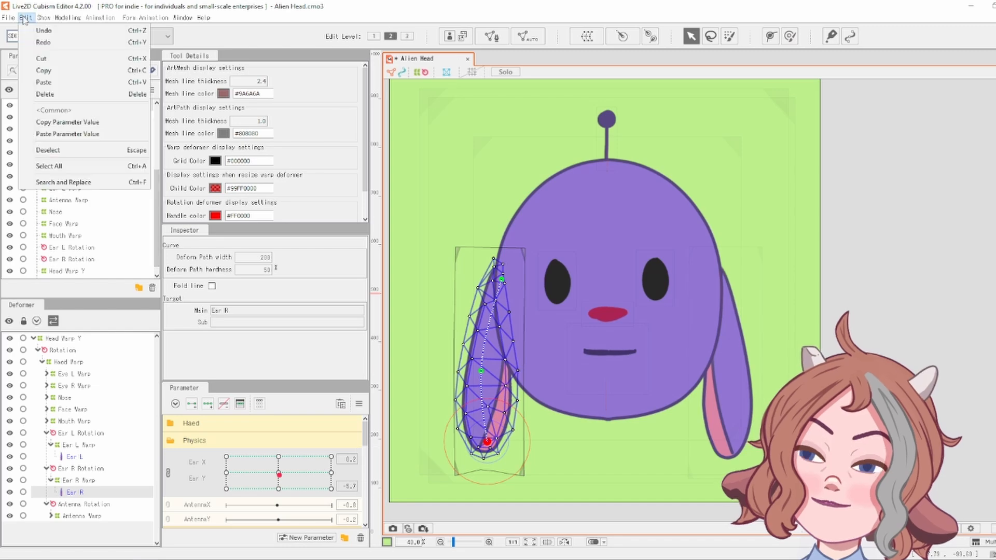
mouse_move(44, 19)
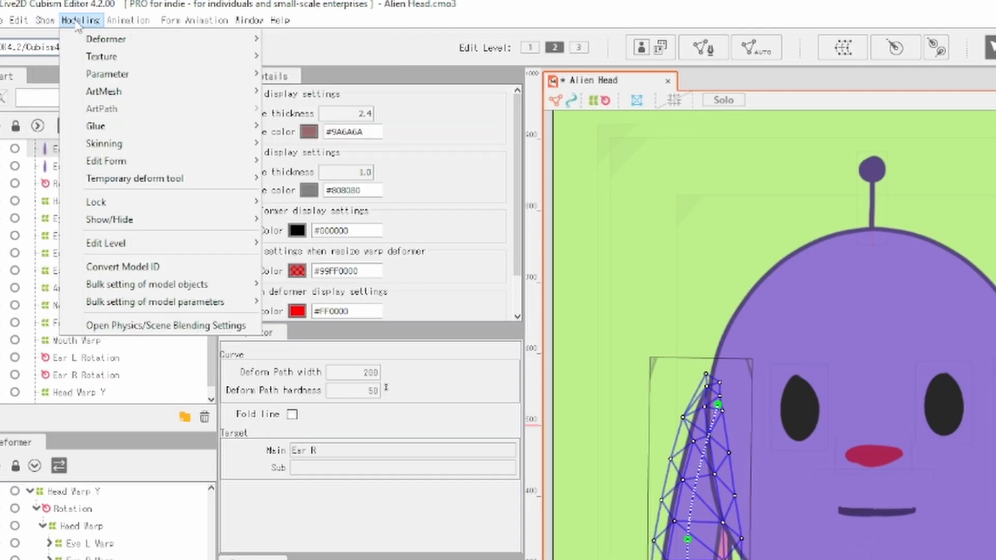
click(179, 330)
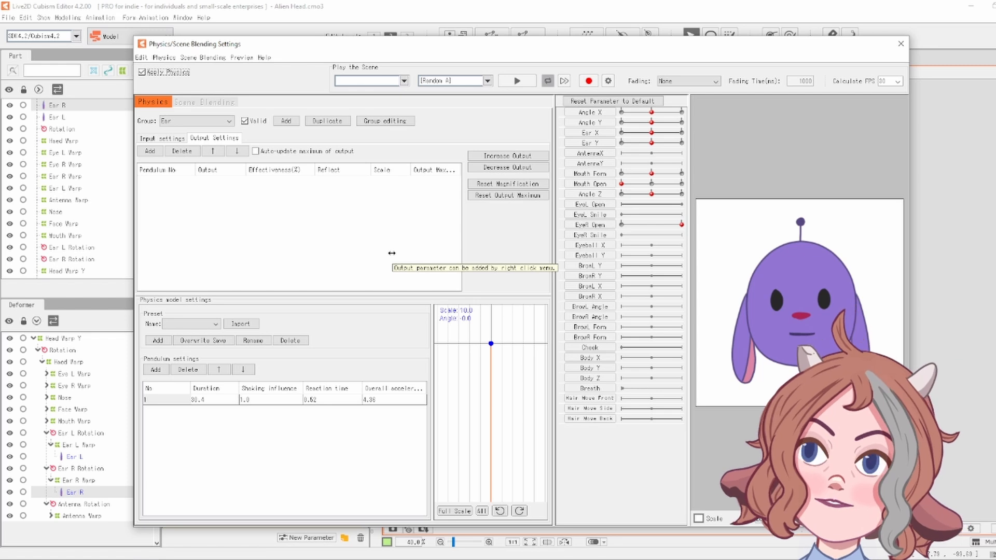
click(161, 140)
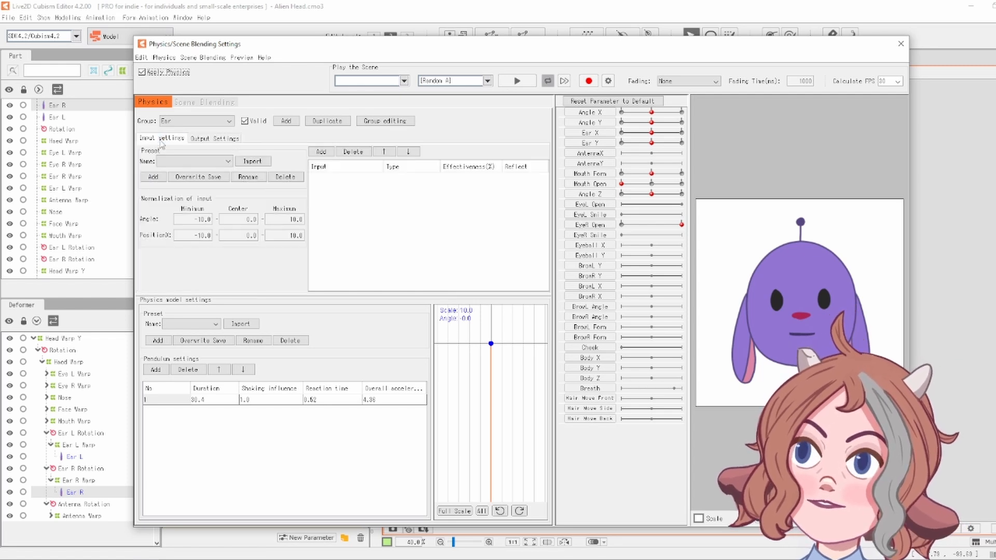
Add Angle X and Angle Y as input parameters of the Ear physics group
click(320, 152)
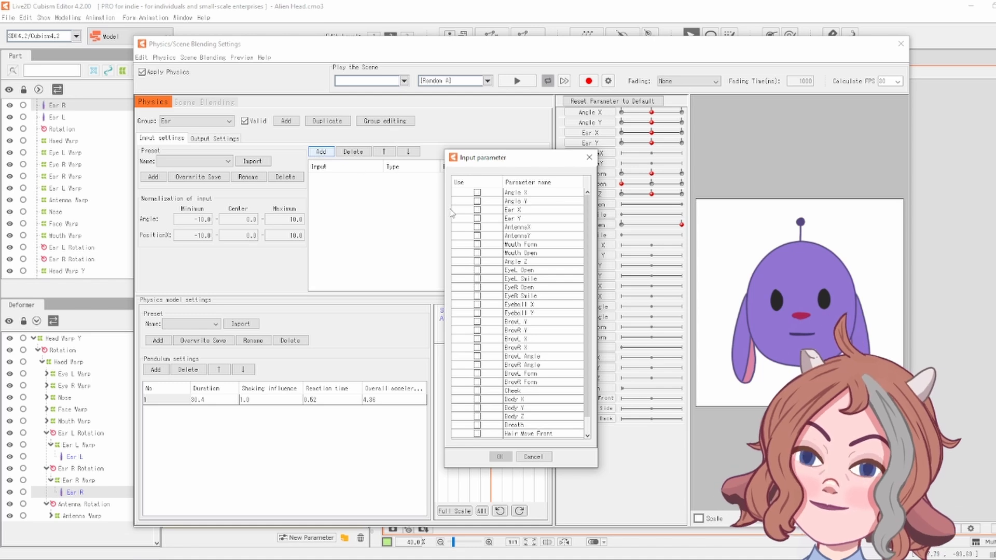
click(478, 193)
click(477, 202)
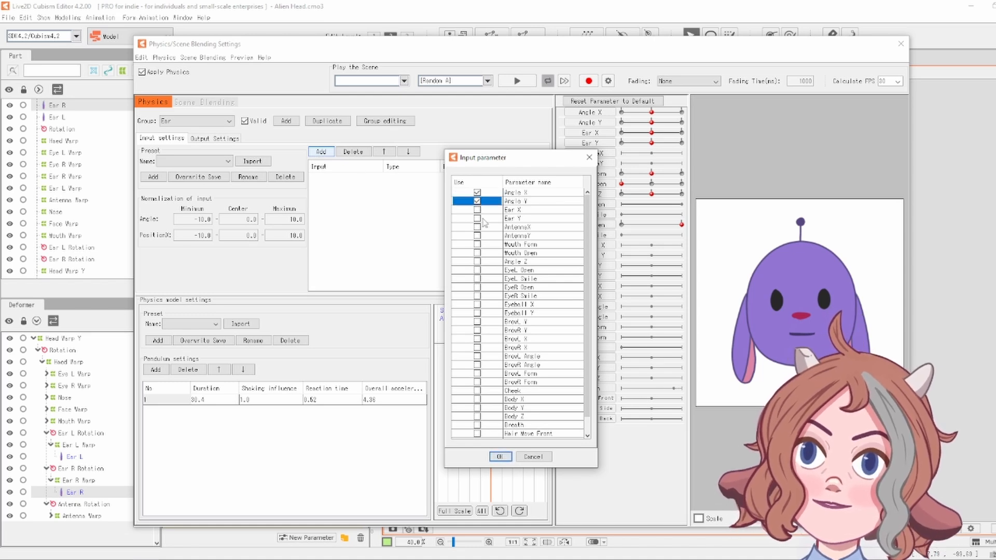
click(500, 457)
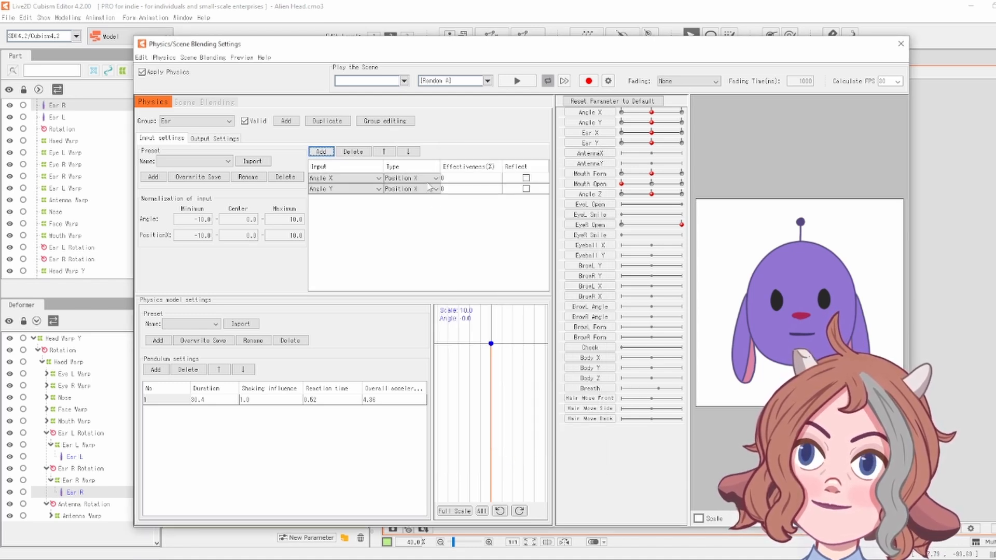
Set the effectiveness of the Angle Y input to 50 %, and that of Angle X to 50 % as well
click(454, 190)
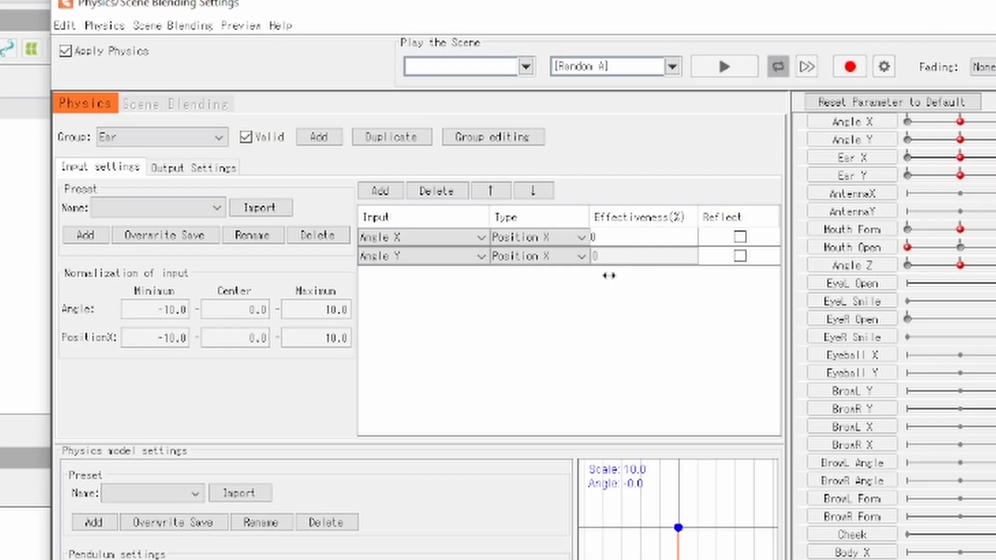
double_click(454, 190)
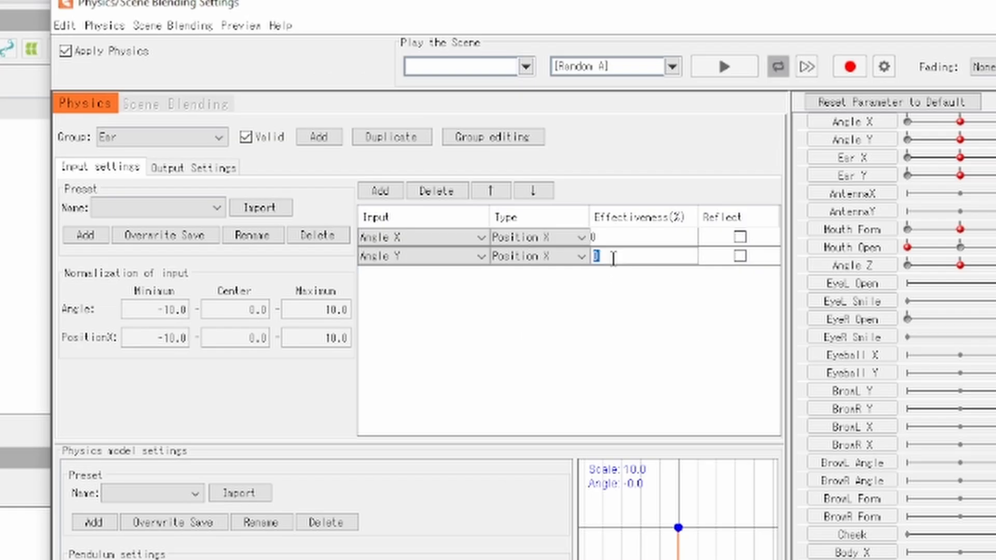
key(Return)
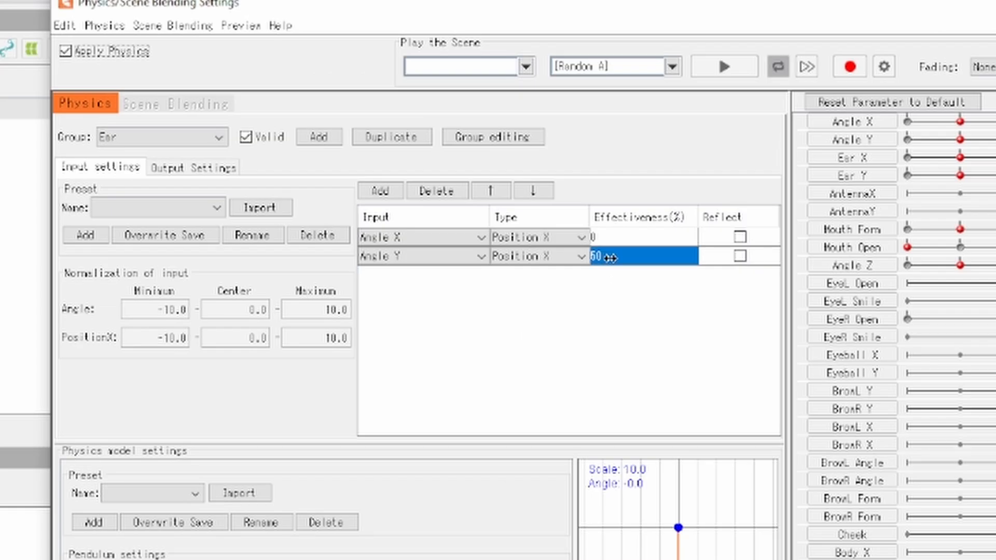
double_click(607, 237)
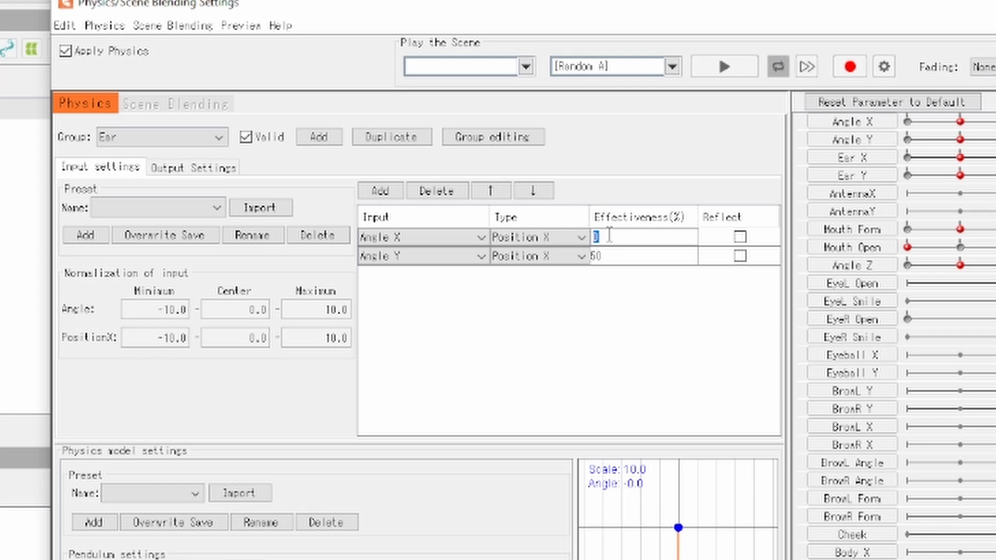
text(50)
key(Return)
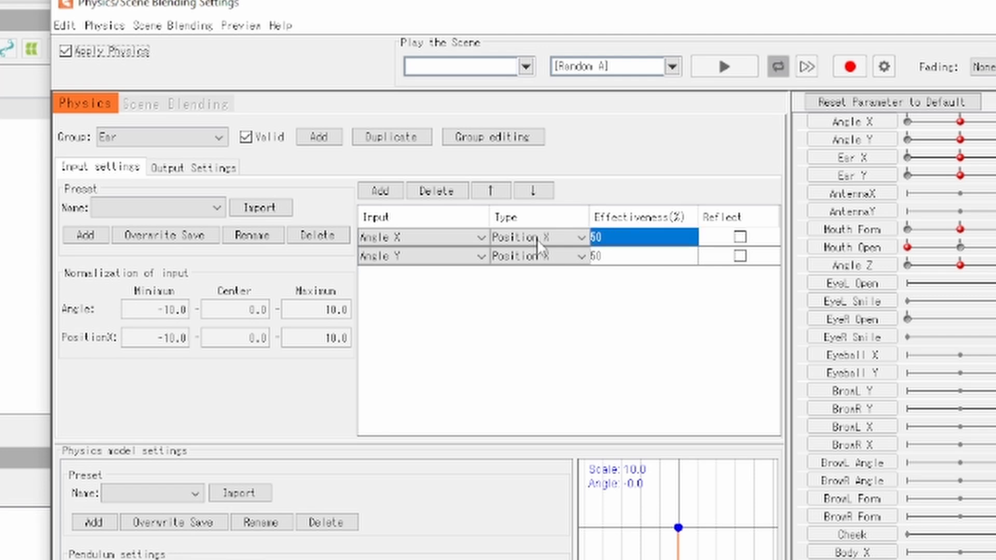
Try an effectiveness of 6 % for the Angle X input and 34 % for the Angle Y input
click(211, 208)
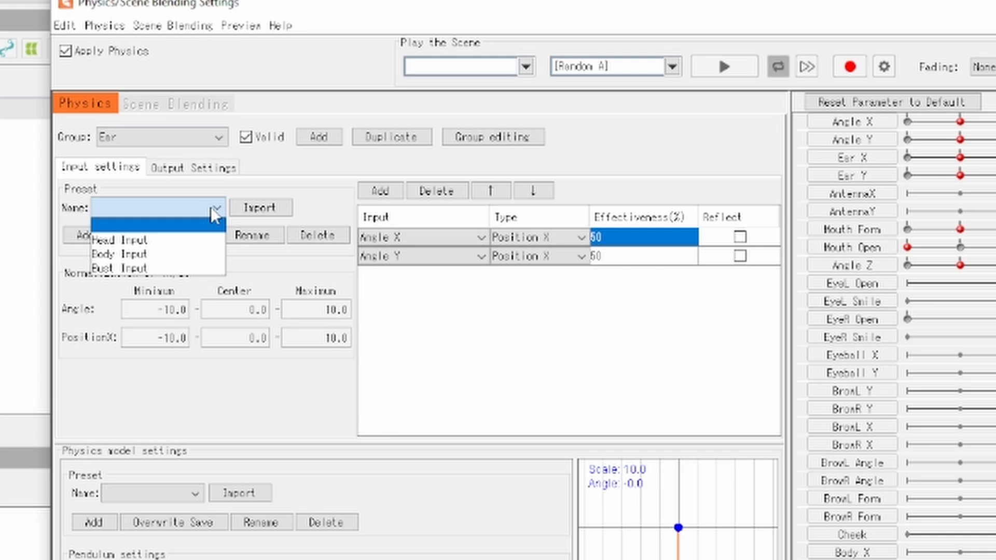
click(459, 304)
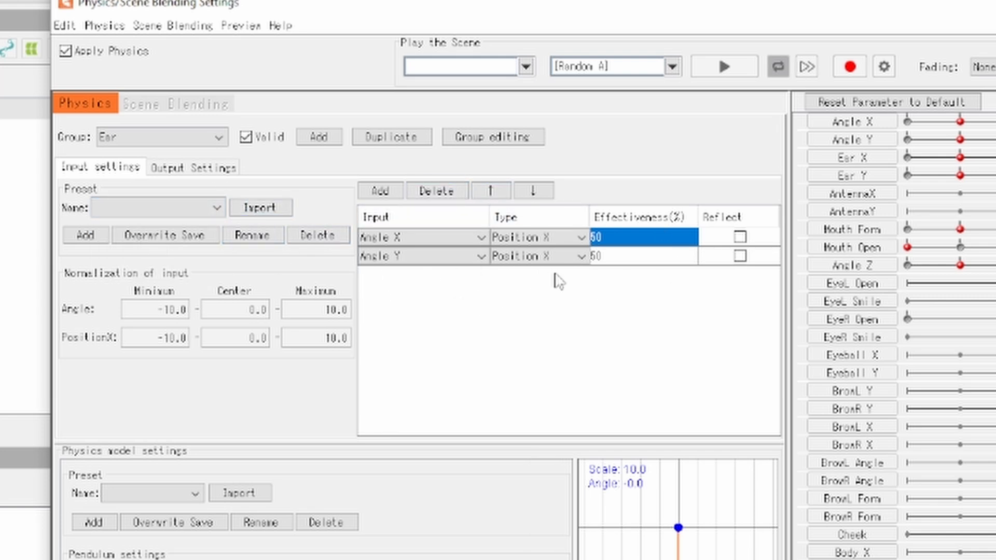
click(602, 238)
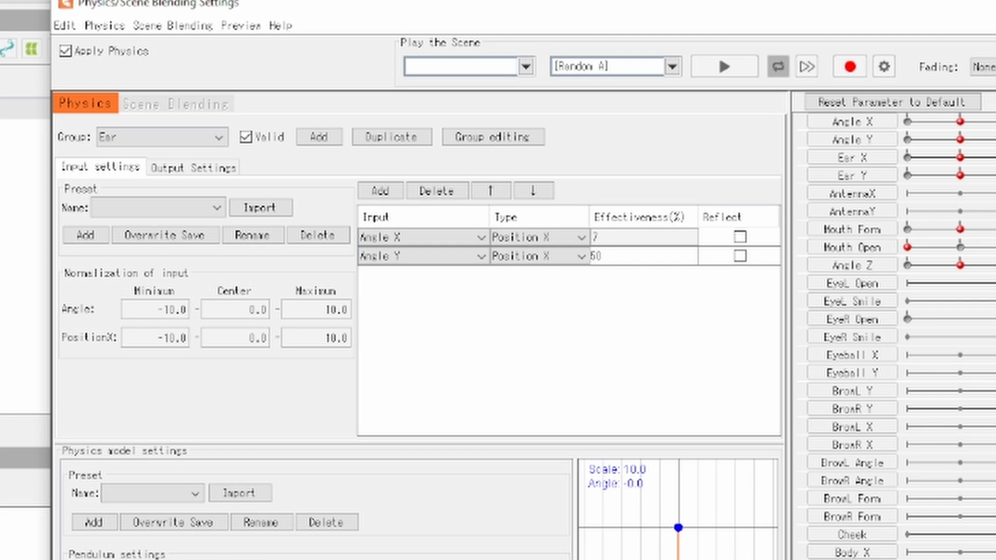
text(80)
key(Return)
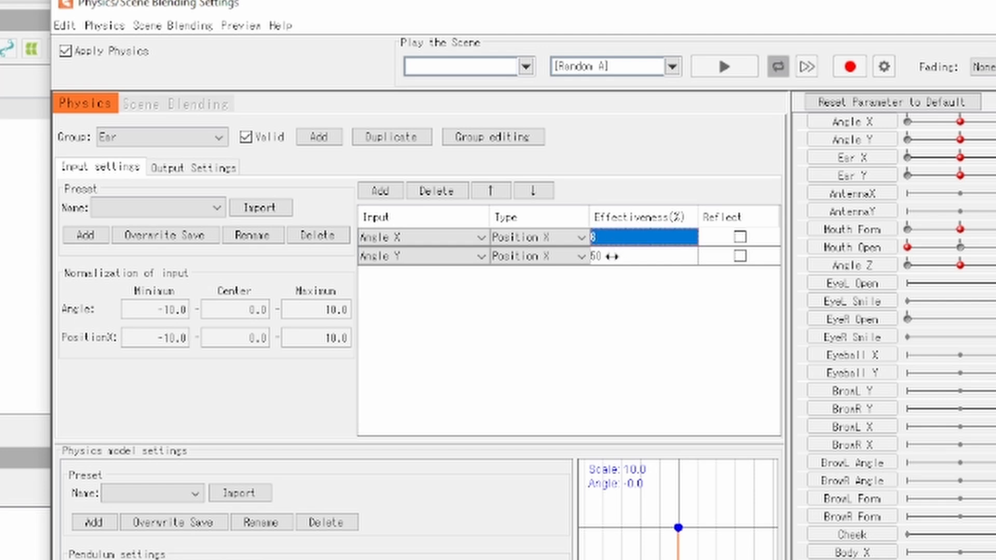
click(612, 256)
text(34)
key(Return)
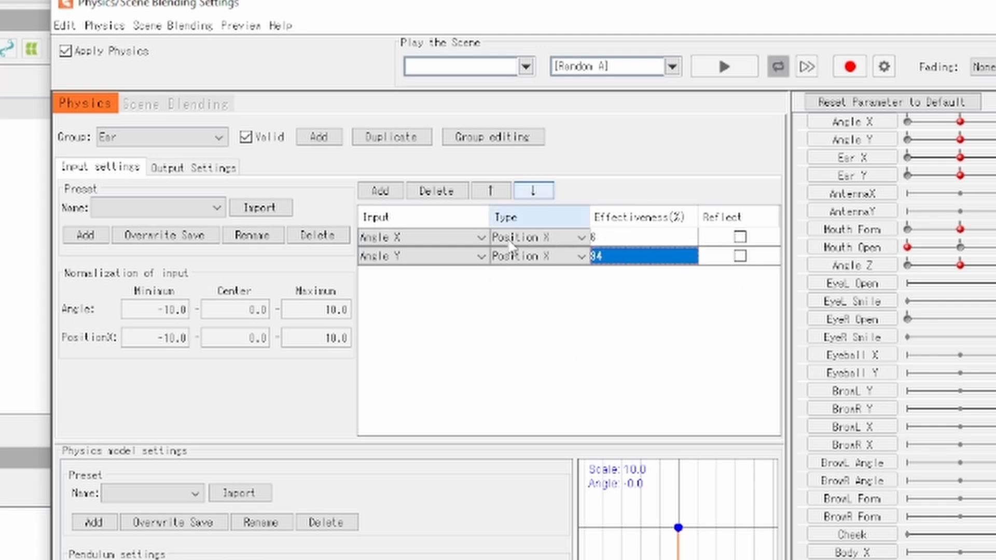
Give the Angle X and Angle Y inputs of the Ear group an effectiveness of 50 % each
click(628, 239)
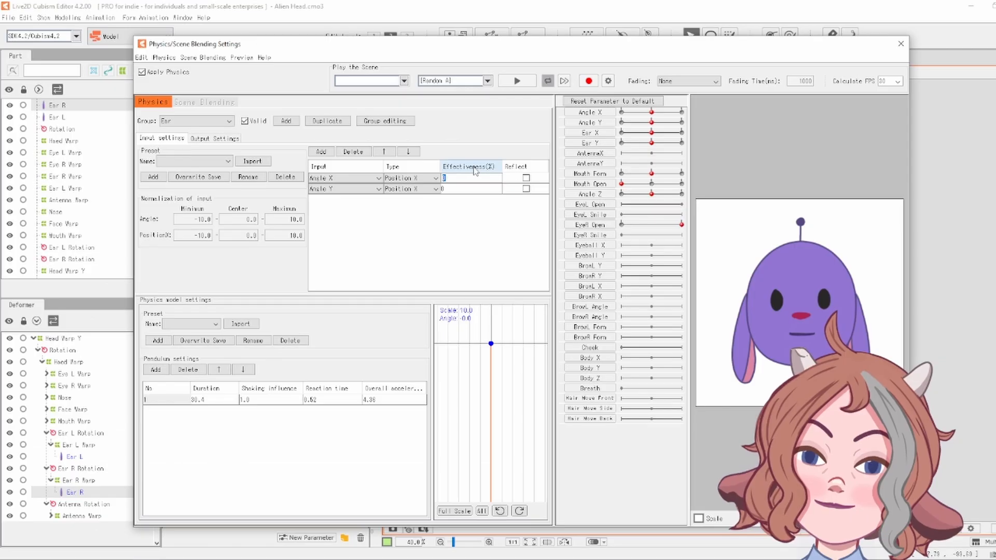
text(50)
key(Return)
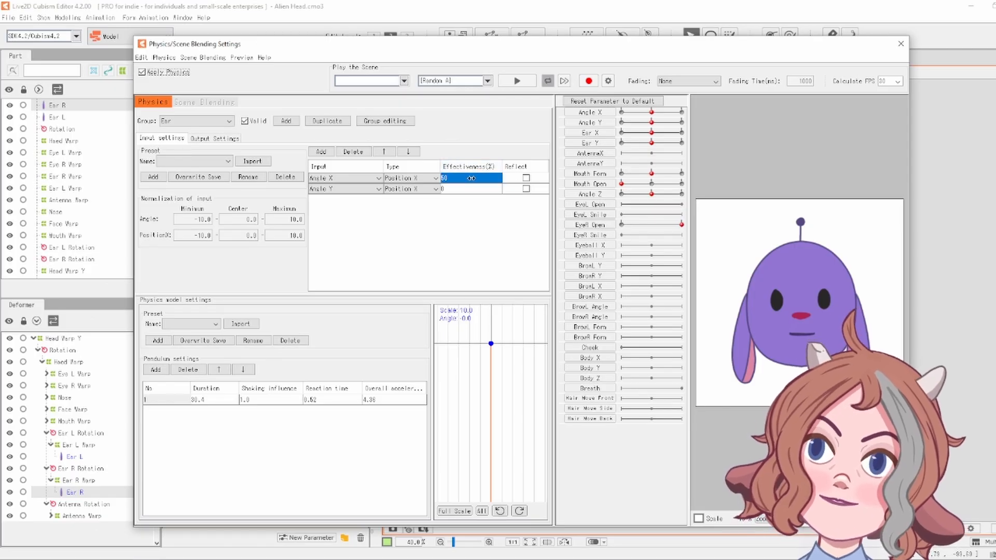
click(468, 190)
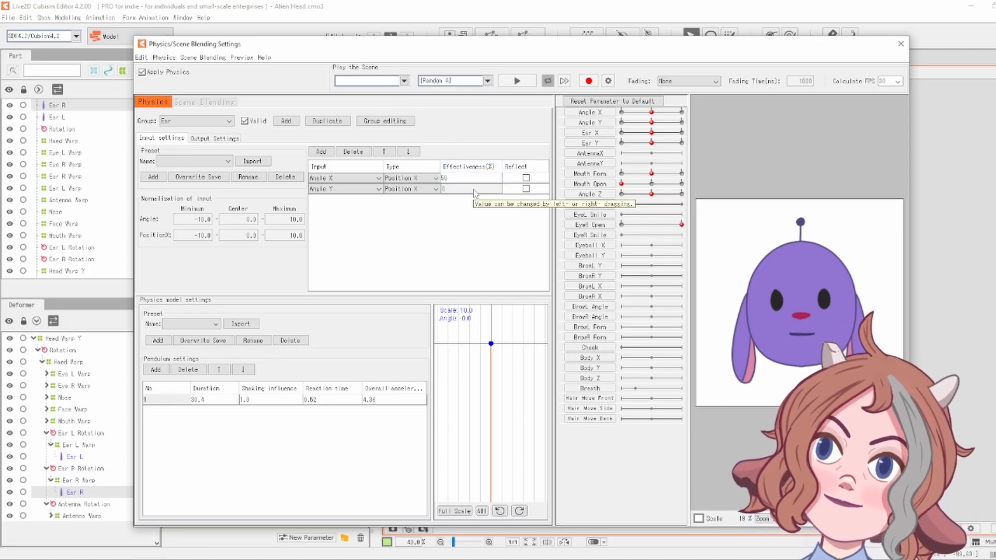
click(474, 189)
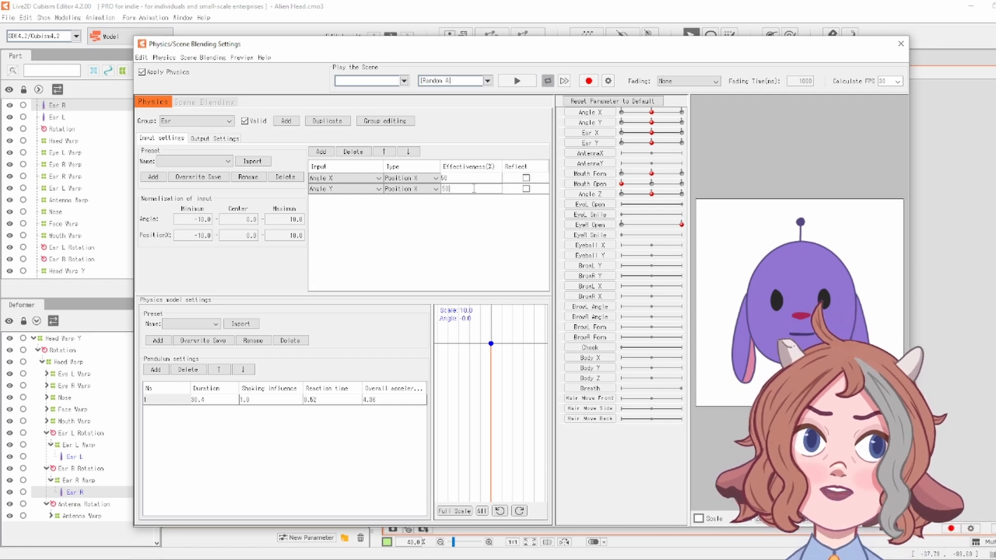
key(Return)
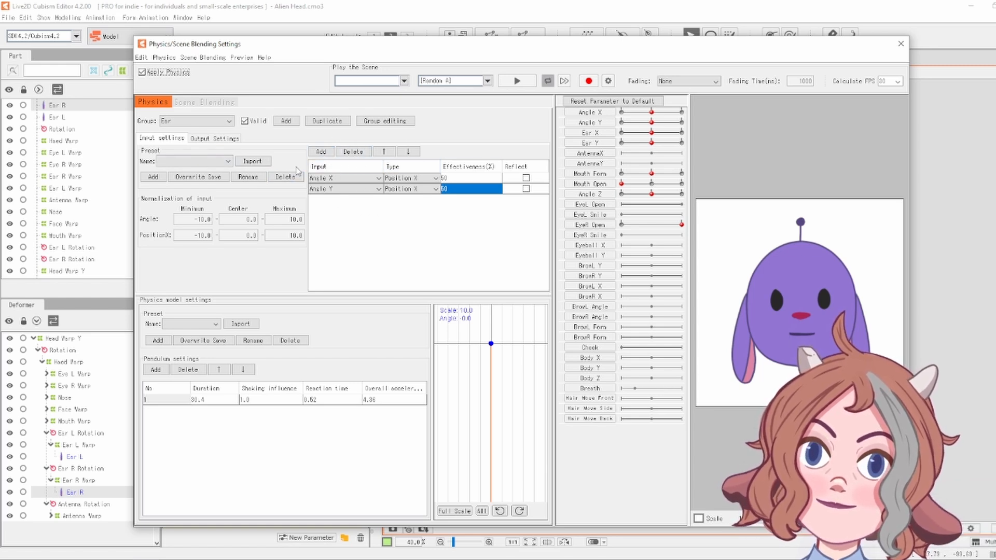
Add Ear X and Ear Y as output parameters of the Ear physics group
click(209, 140)
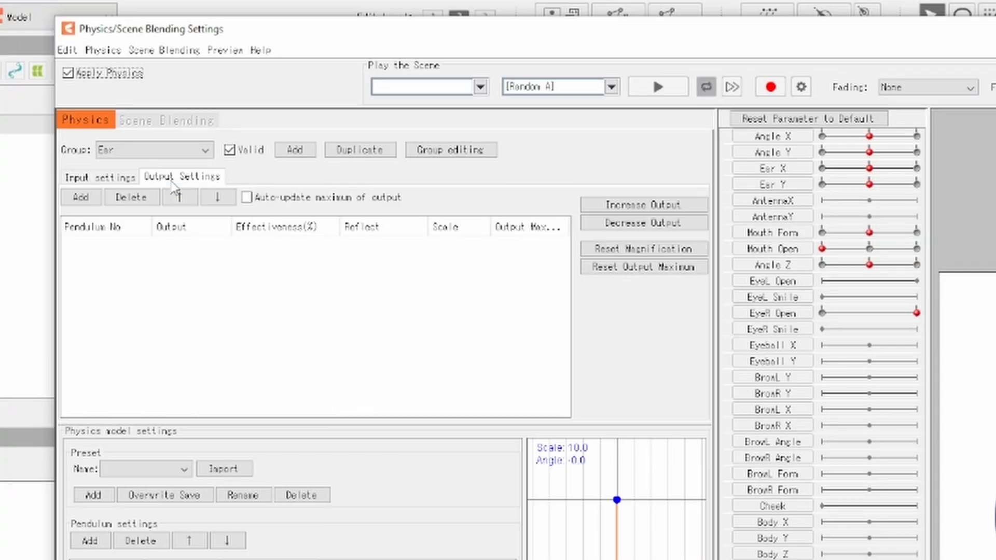
click(80, 197)
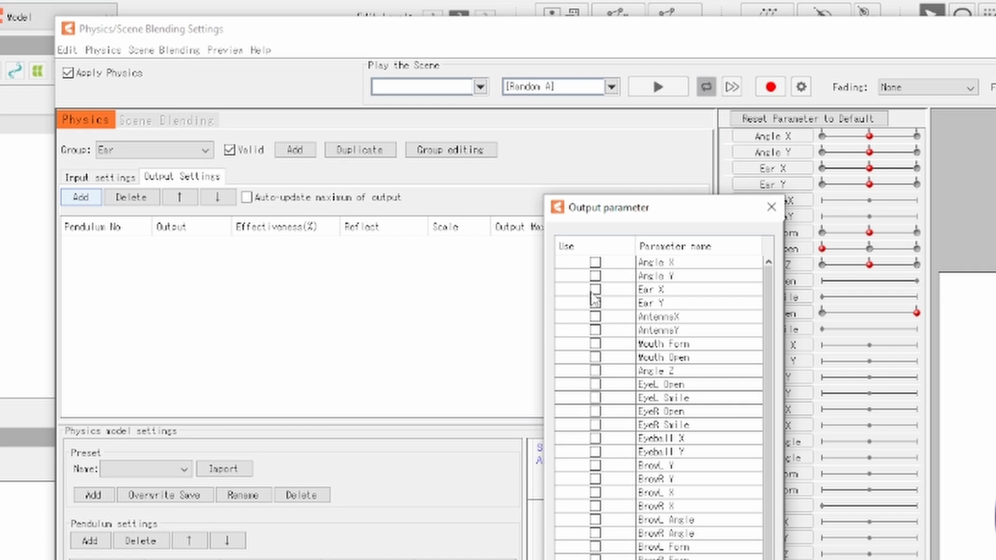
click(595, 290)
click(595, 303)
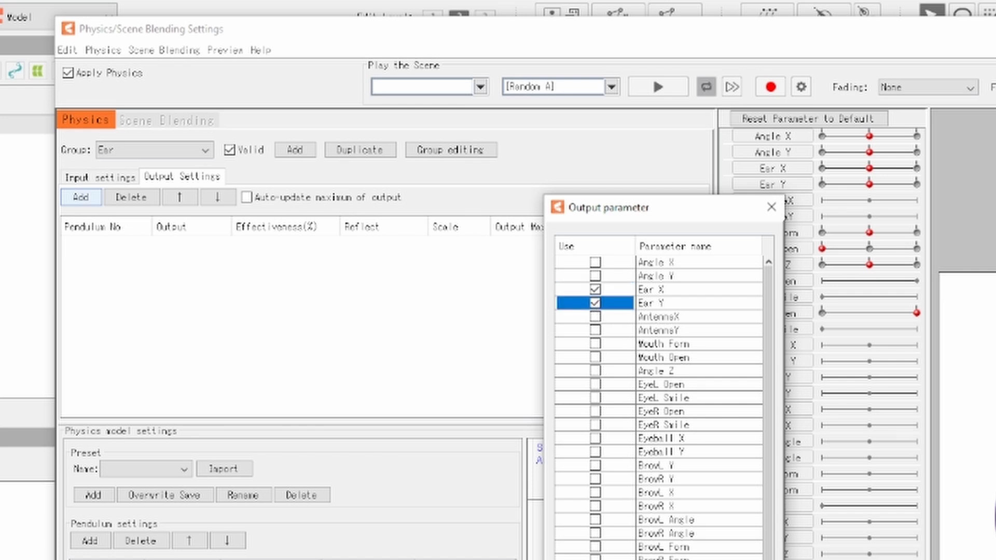
key(Return)
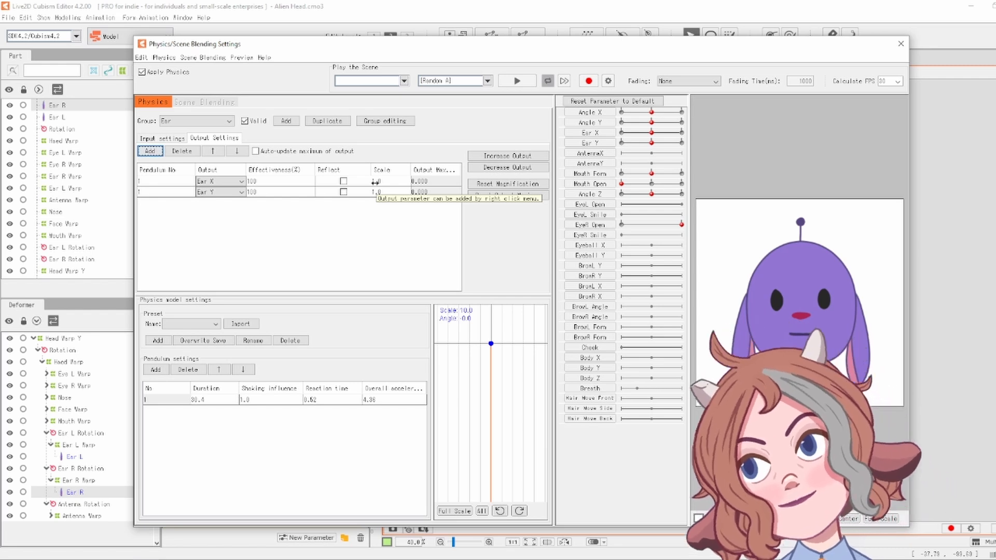
double_click(379, 182)
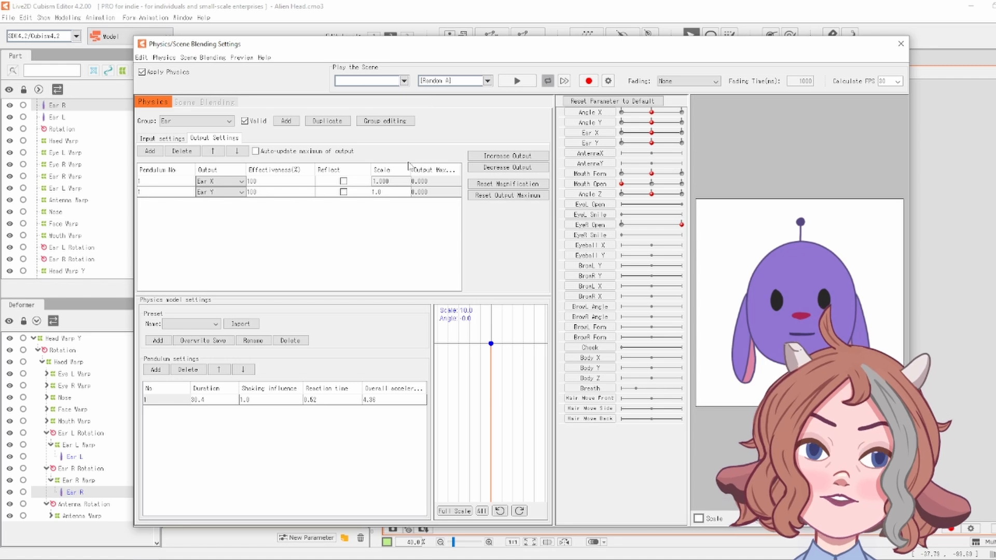
double_click(393, 180)
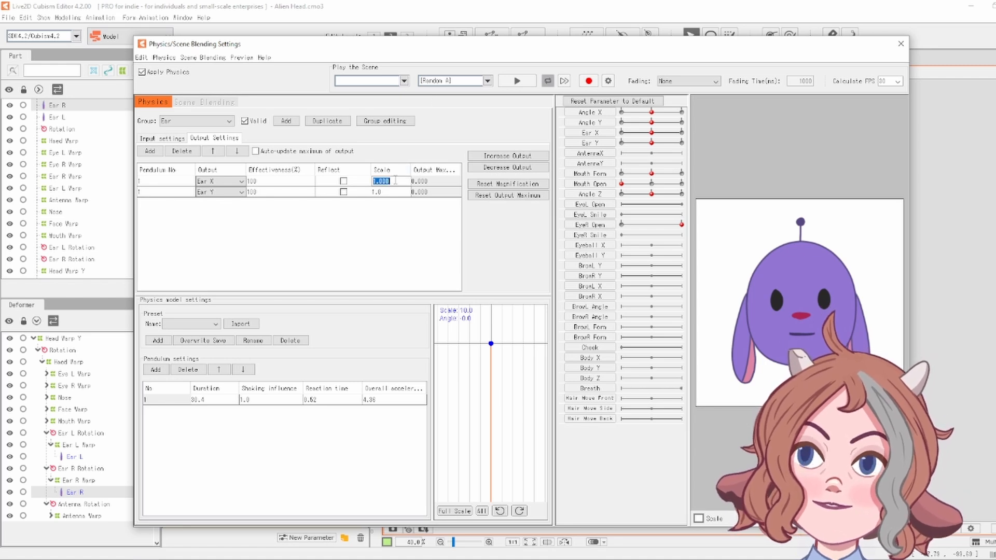
click(428, 56)
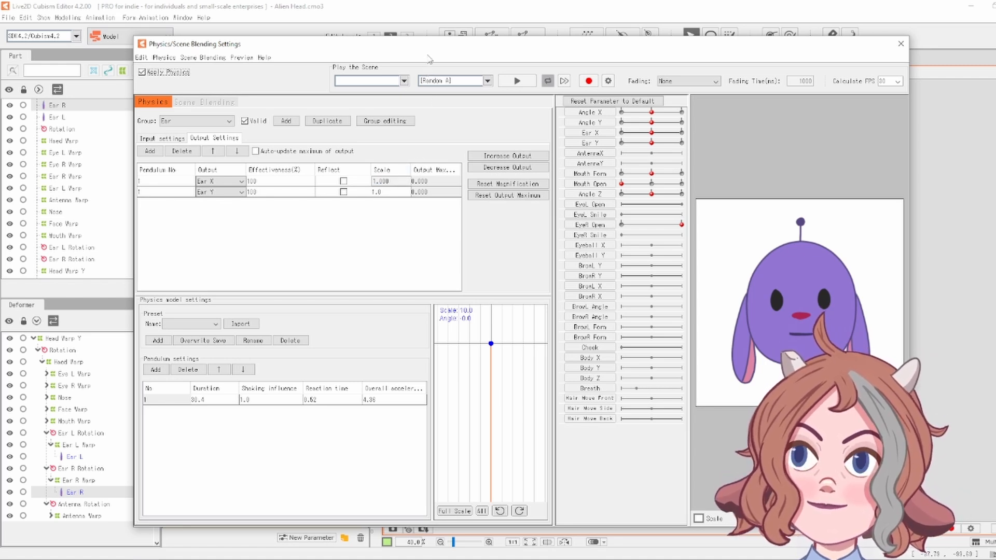
drag(501, 51, 514, 50)
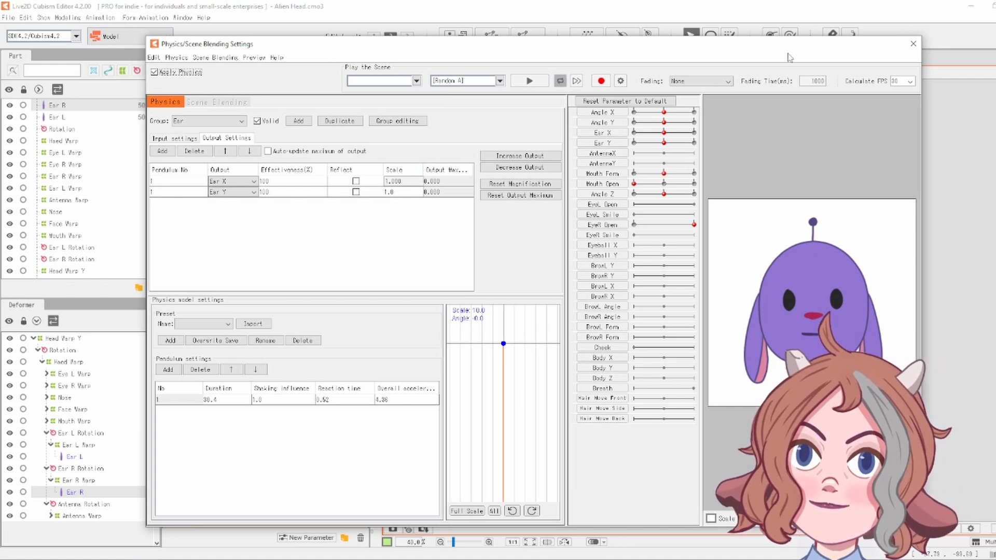
Leave the physics settings to check the range of the combined Ear X and Ear Y control, and reopen them
click(914, 45)
drag(264, 477, 332, 457)
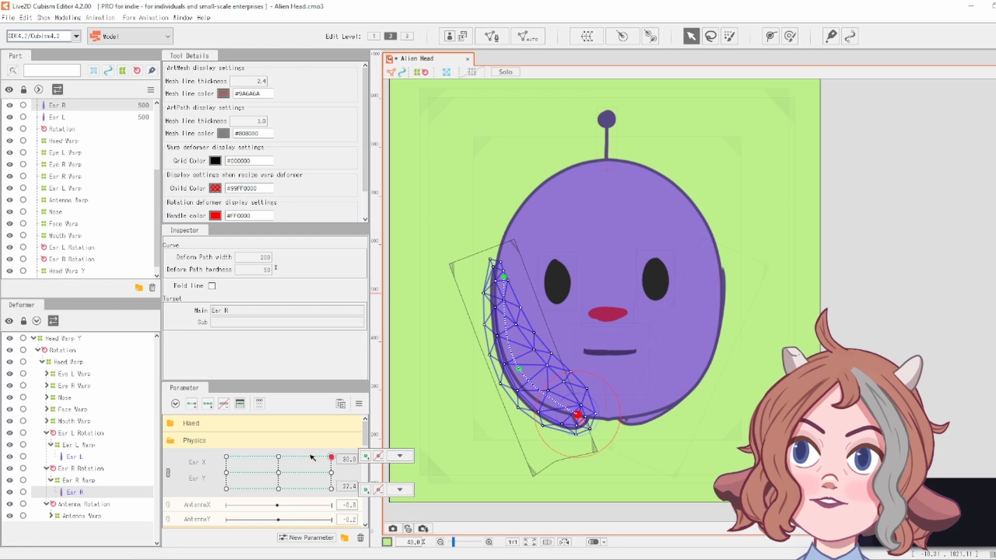
drag(311, 455, 278, 471)
click(9, 18)
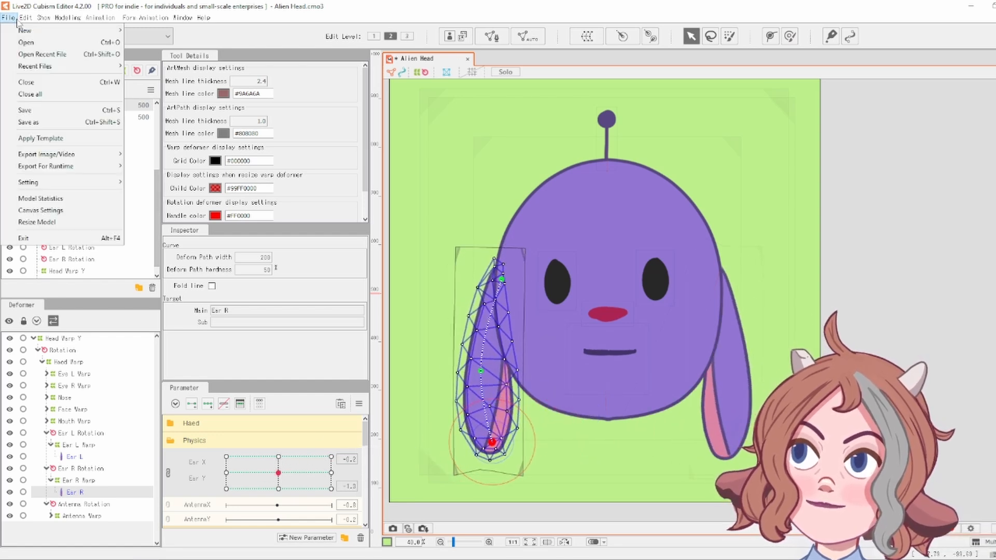
mouse_move(67, 18)
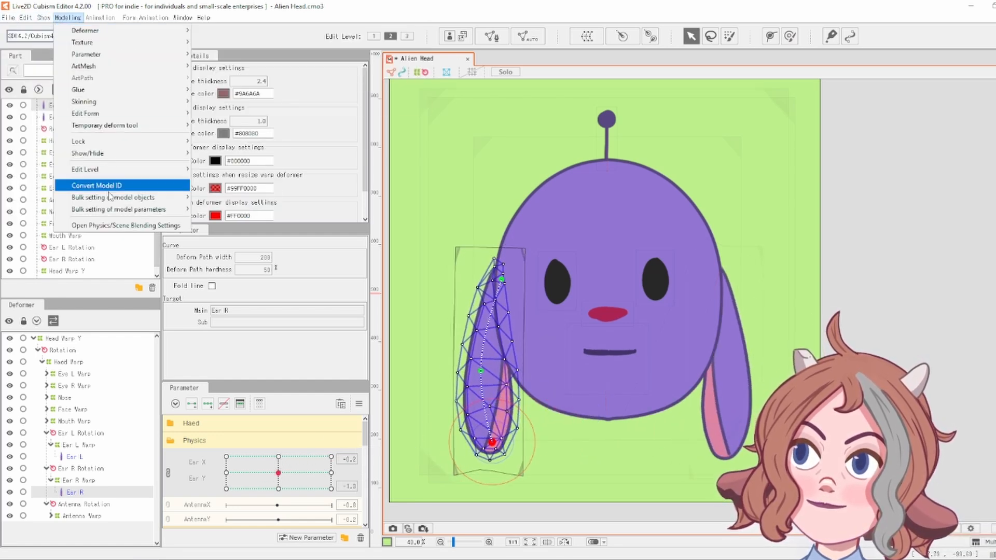
click(120, 226)
Set the output scale of both Ear X and Ear Y to 30
double_click(400, 181)
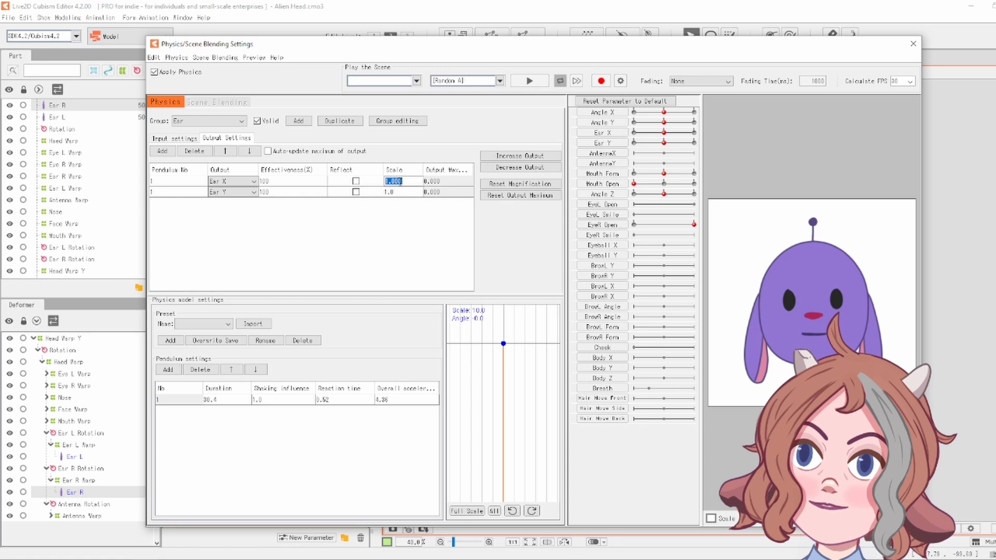
text(30)
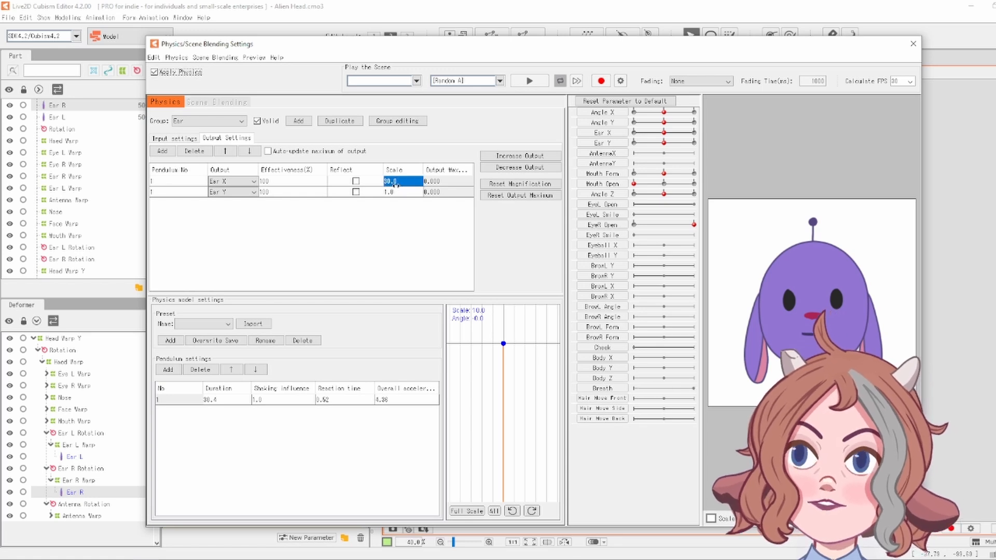
double_click(401, 192)
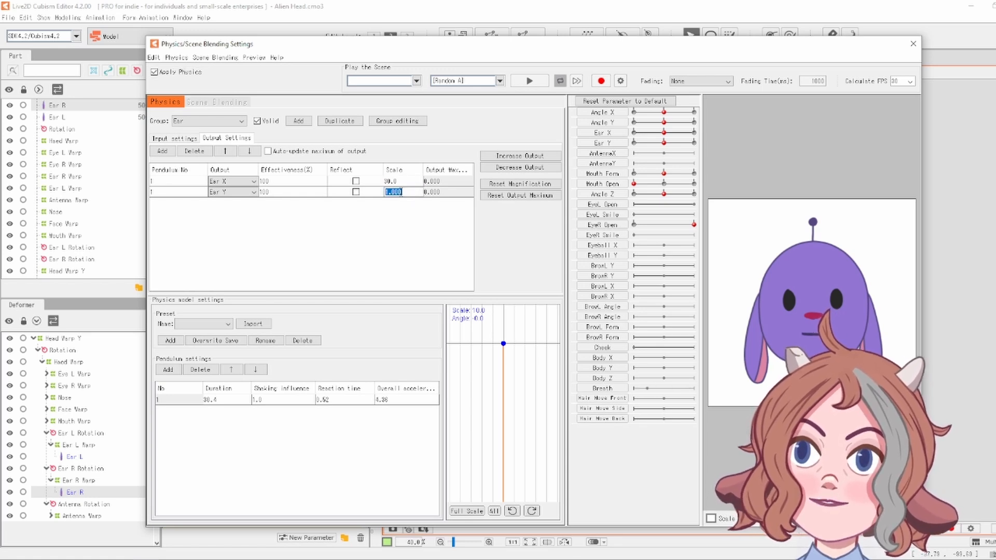
text(3)
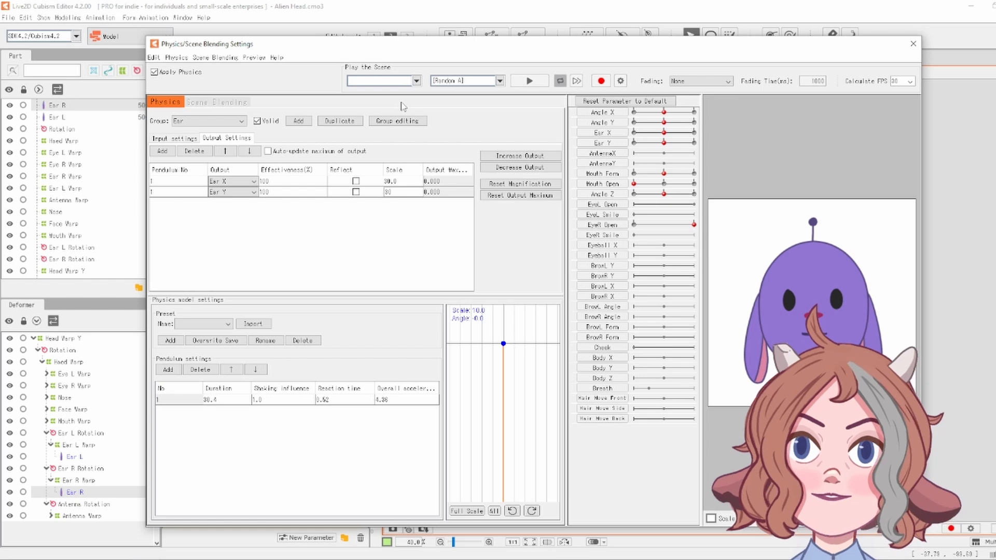
text(0)
key(Return)
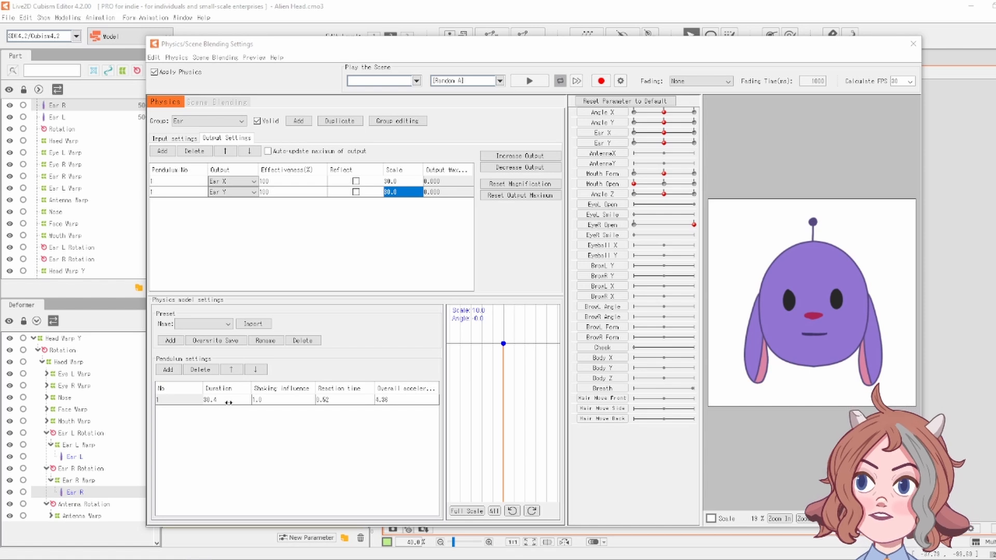
Shorten the Ear pendulum's duration to 3.0 and preview the ear swing by moving the model's head
drag(225, 400, 142, 401)
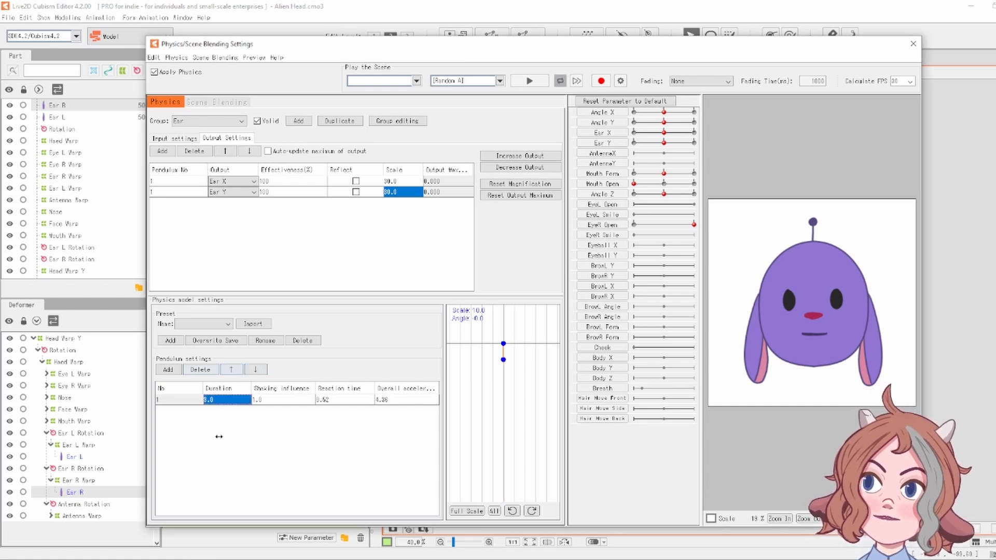
drag(769, 288, 719, 306)
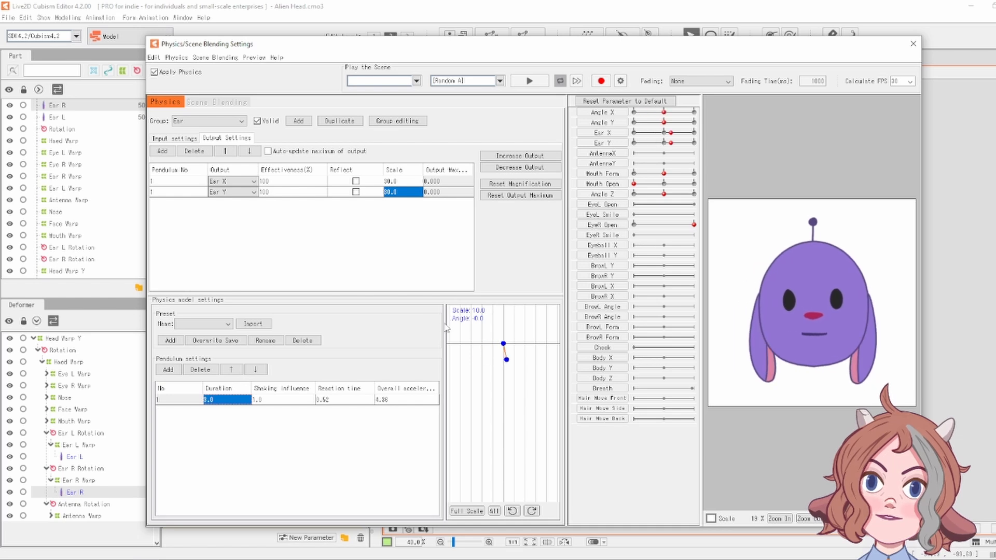
drag(807, 331, 721, 322)
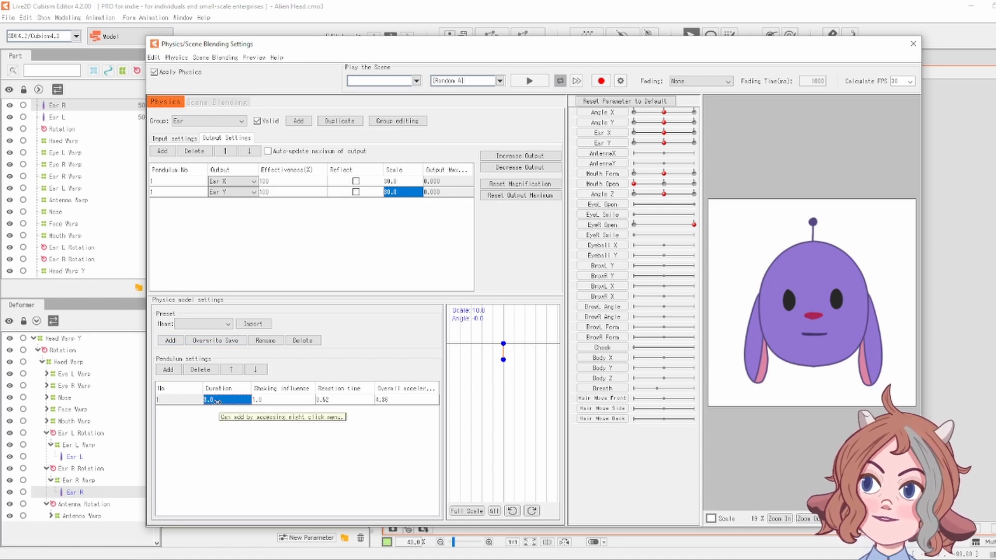
Raise the Ear pendulum's duration to 100.0 and test how the ears follow head movement
drag(219, 402, 240, 399)
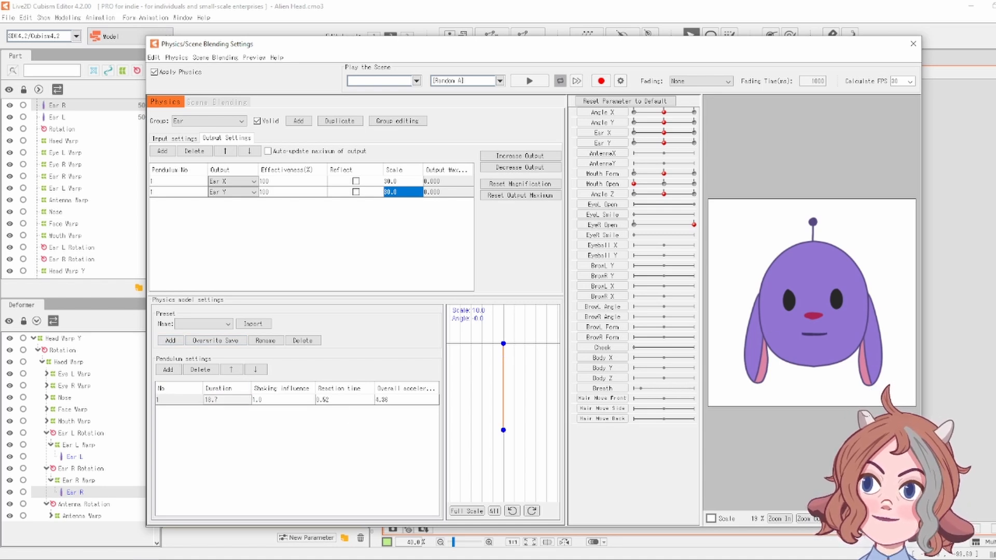
drag(905, 359, 905, 360)
drag(752, 354, 365, 389)
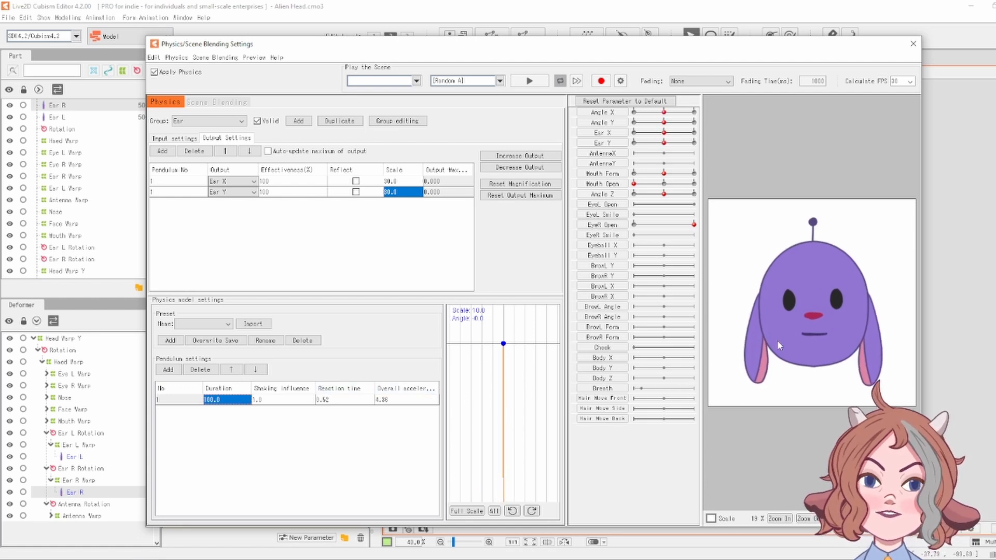
Reduce the pendulum's duration from 100.0 and preview the ear swing with repeated head movements
text(91.5)
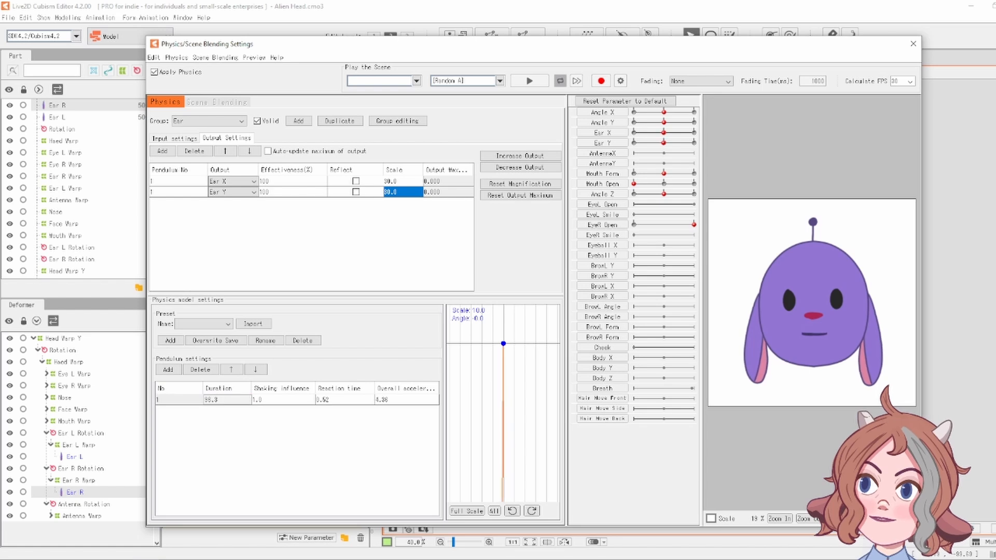
drag(226, 400, 225, 399)
mouse_move(806, 332)
mouse_down()
mouse_move(726, 341)
mouse_move(810, 348)
mouse_up()
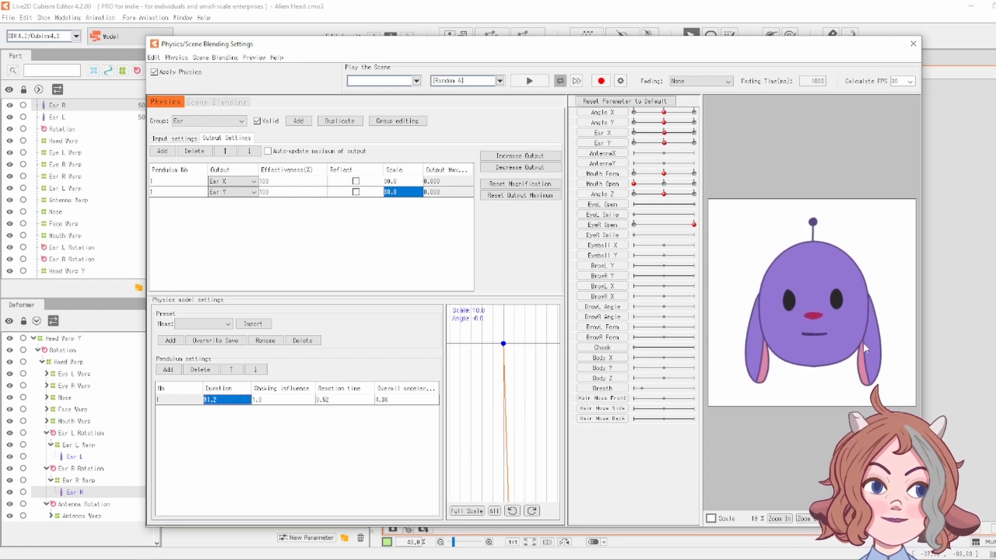
drag(776, 297, 583, 336)
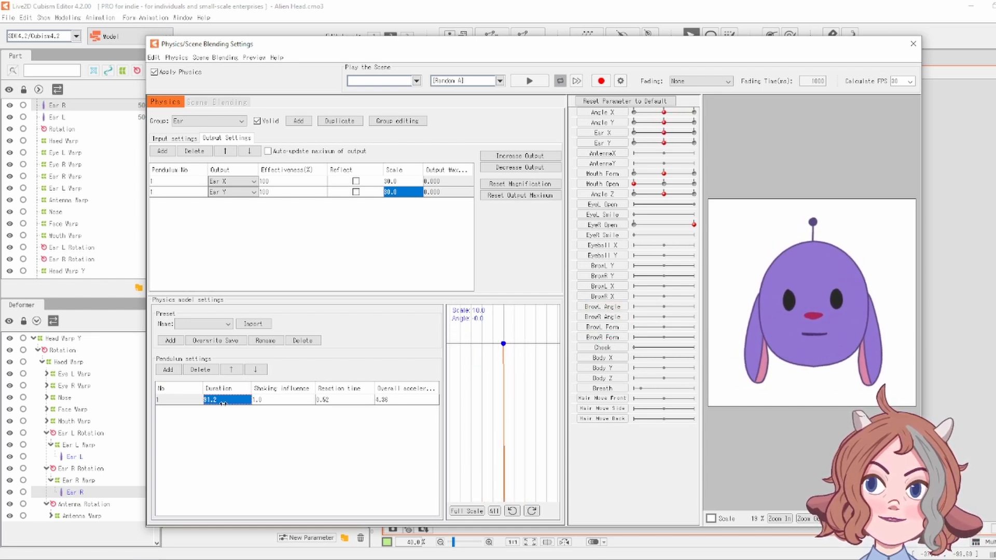
Set the pendulum's duration to 36.8 and check the ear motion by moving the head sideways
click(245, 405)
drag(245, 404, 220, 405)
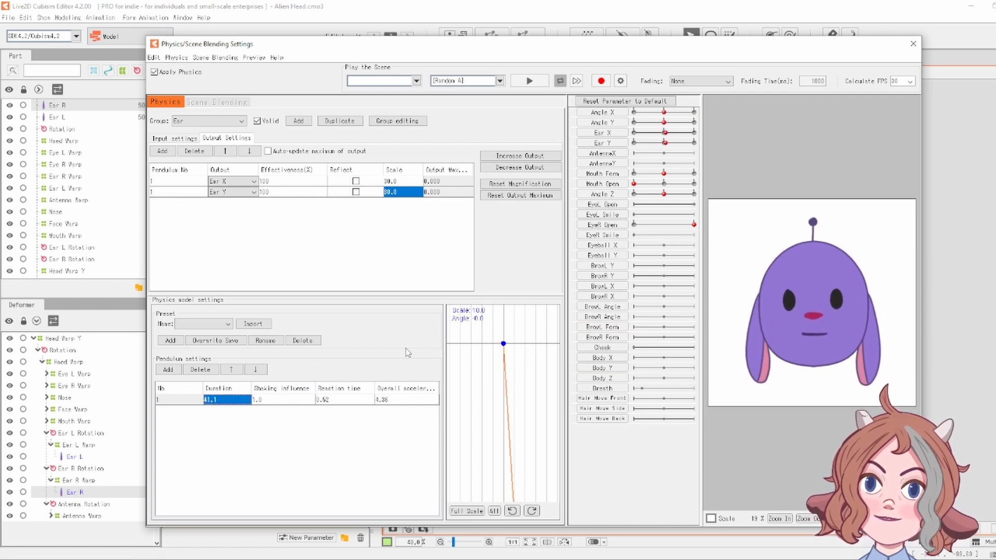
drag(213, 404, 205, 404)
drag(756, 322, 955, 332)
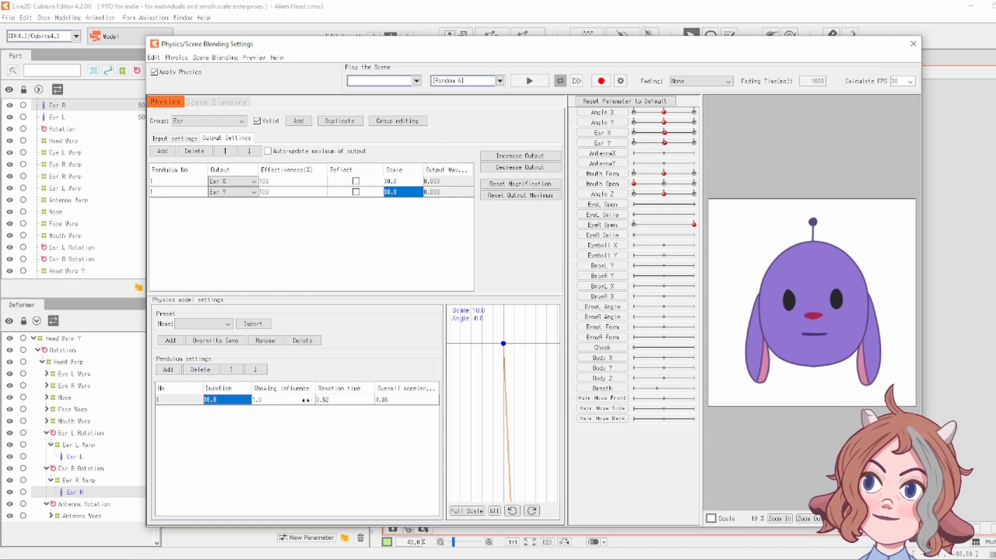
Set the pendulum's shaking influence to 0.11 and its reaction time to 0.01
drag(283, 403, 237, 403)
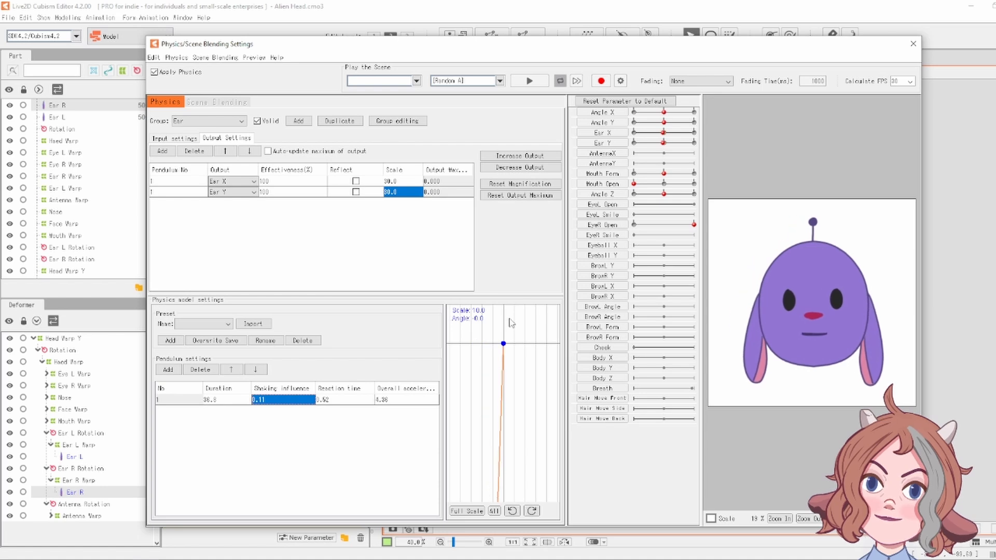
click(341, 401)
text(0.15)
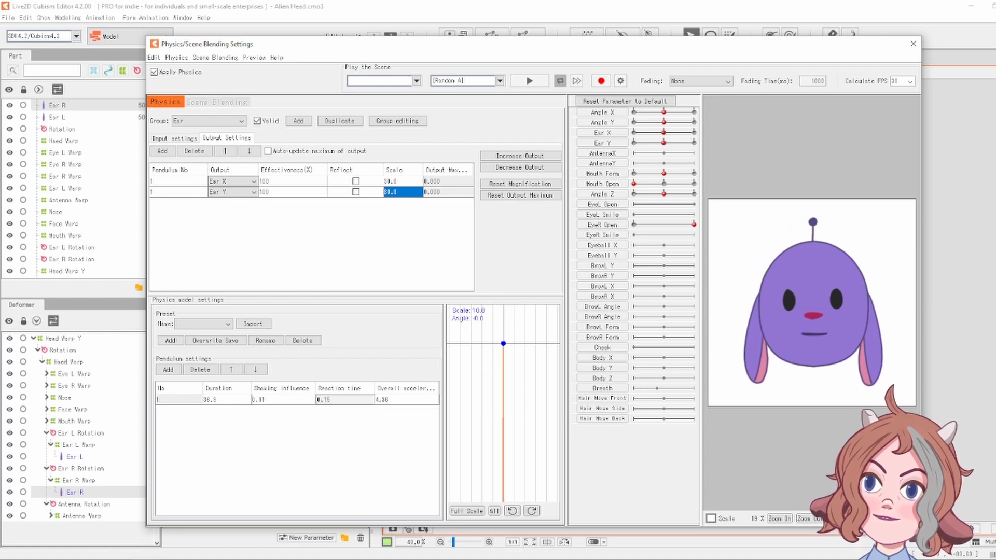
key(Return)
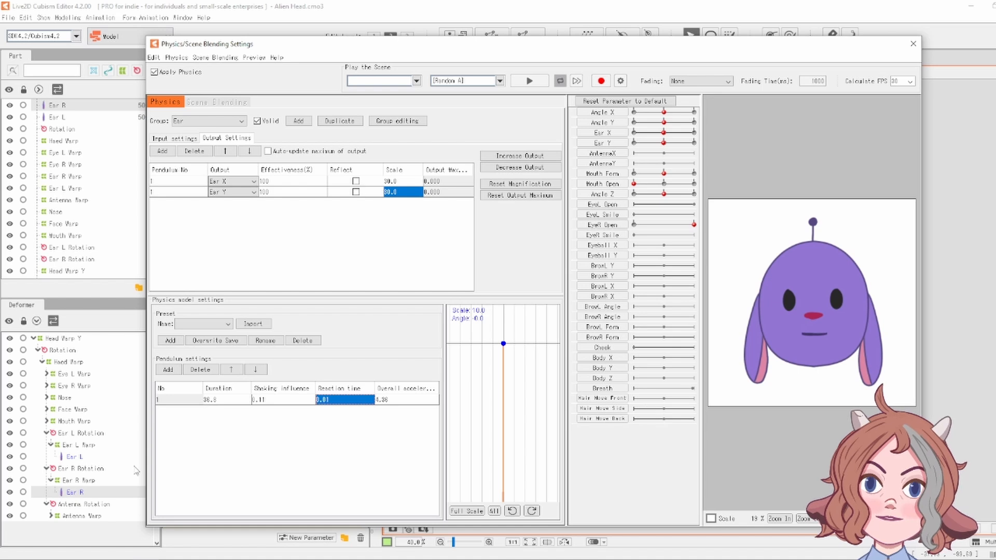
Set the pendulum's shaking influence to 0.97 and preview the ear movement with several head swings
click(275, 400)
text(0.97)
key(Return)
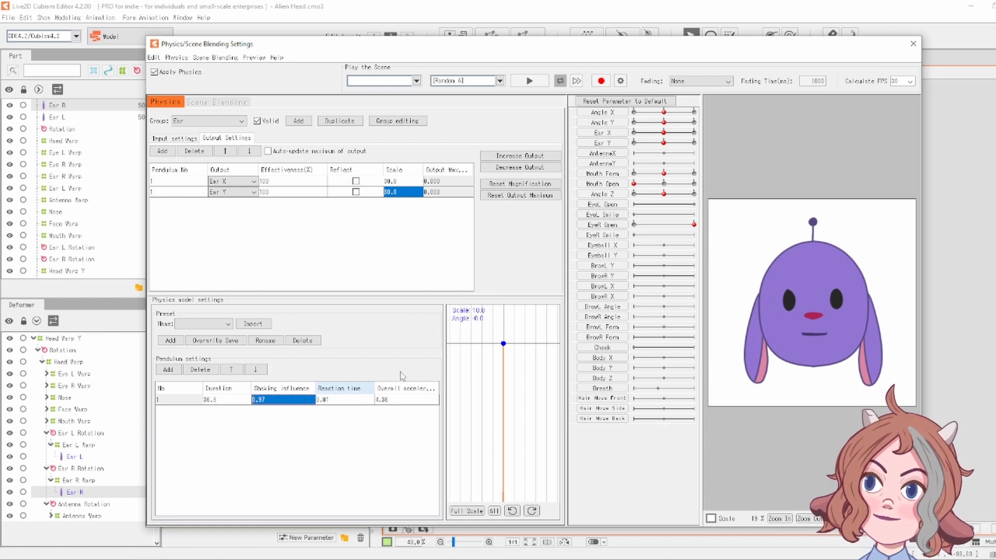
drag(788, 346, 491, 330)
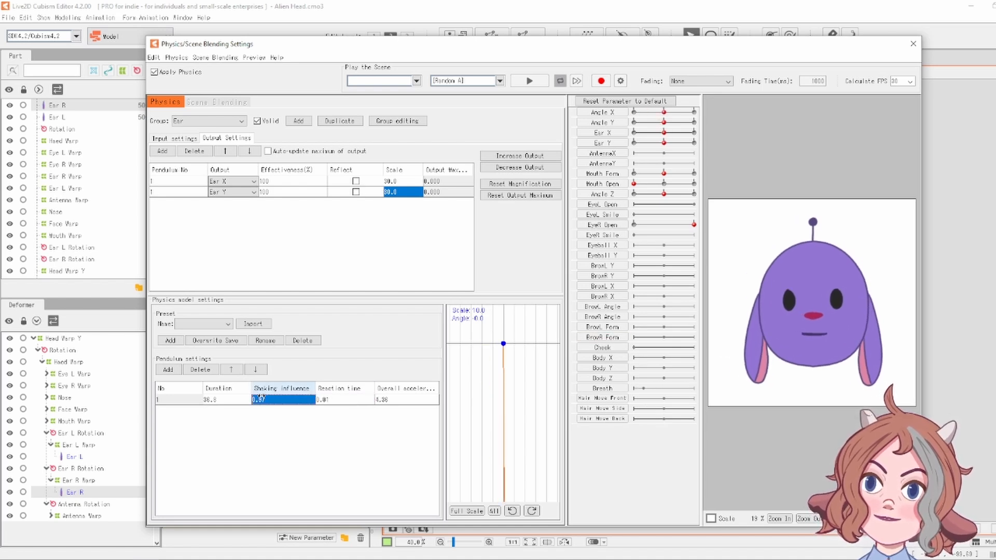
drag(775, 336, 882, 394)
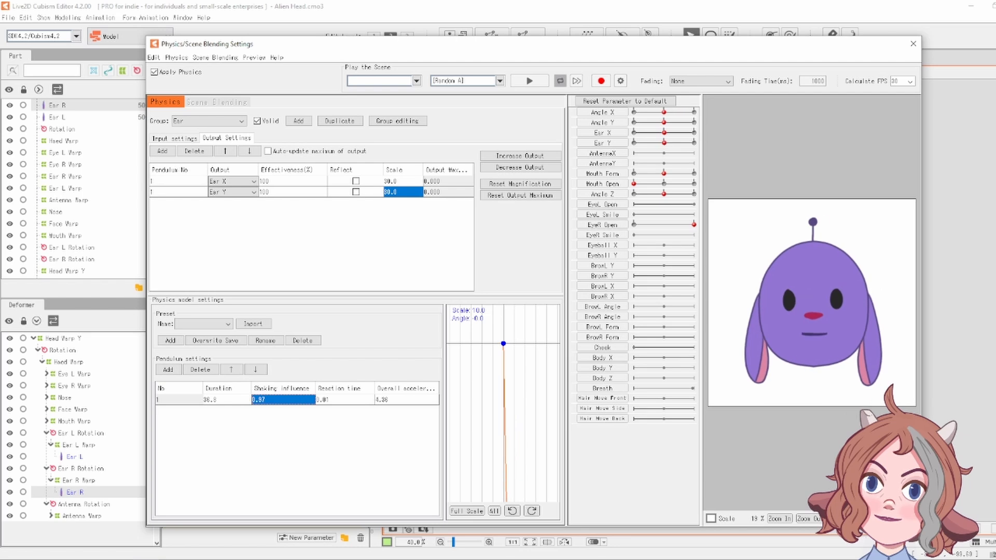
drag(784, 359, 877, 389)
Return the pendulum's shaking influence to 0.11 and test the ears with a head movement
text(0.11)
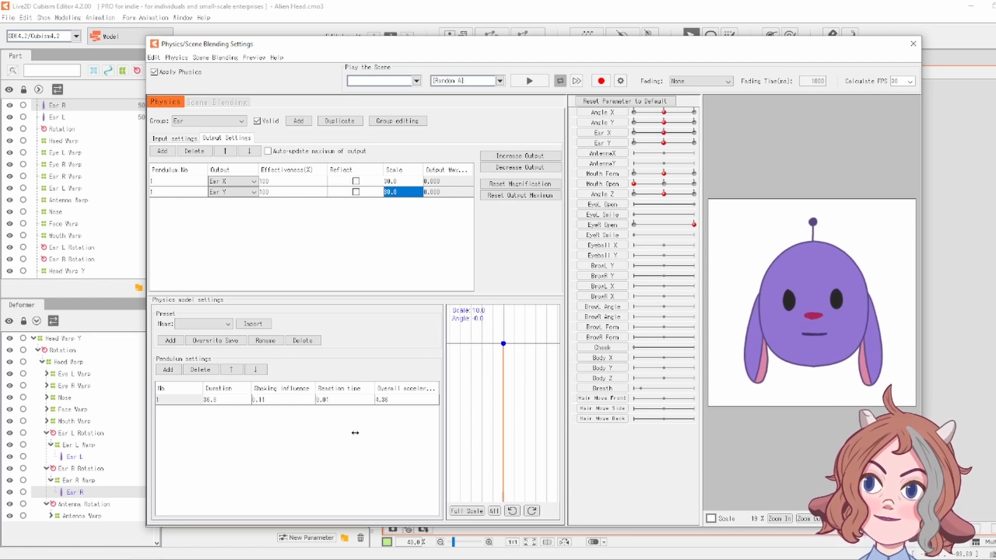
key(Escape)
drag(825, 327, 385, 287)
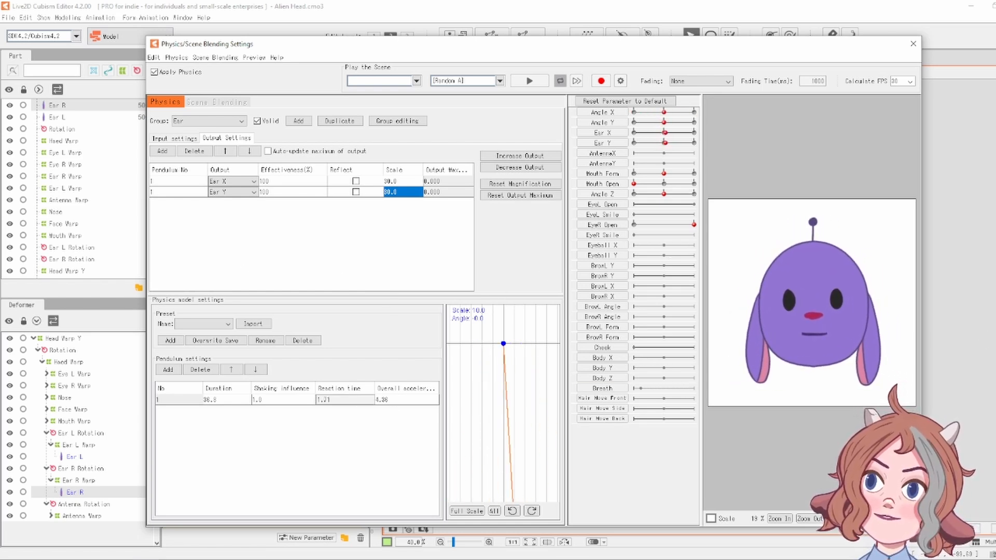
Try higher reaction times and 0.01 for the pendulum, and return the reaction time to 0.52
drag(331, 402, 452, 389)
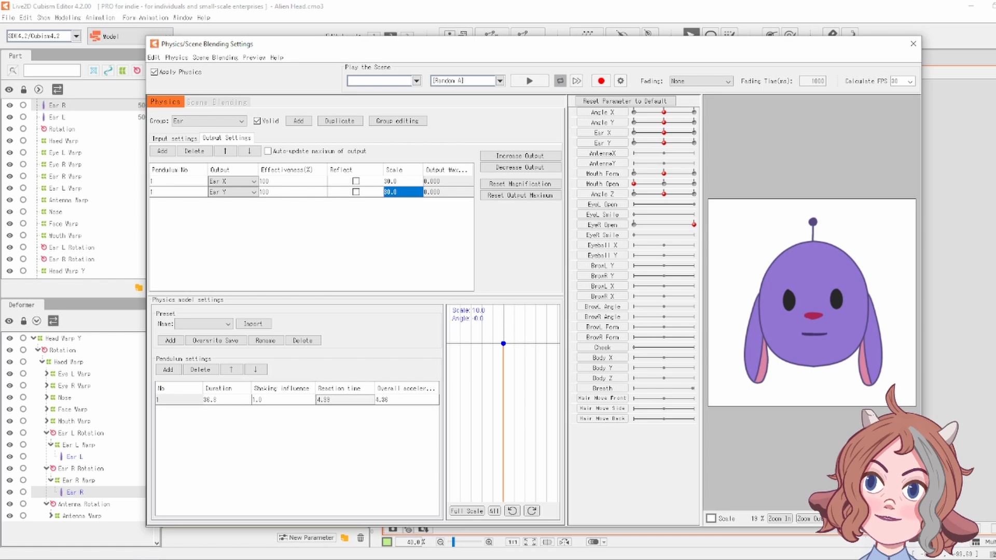
drag(316, 399, 446, 388)
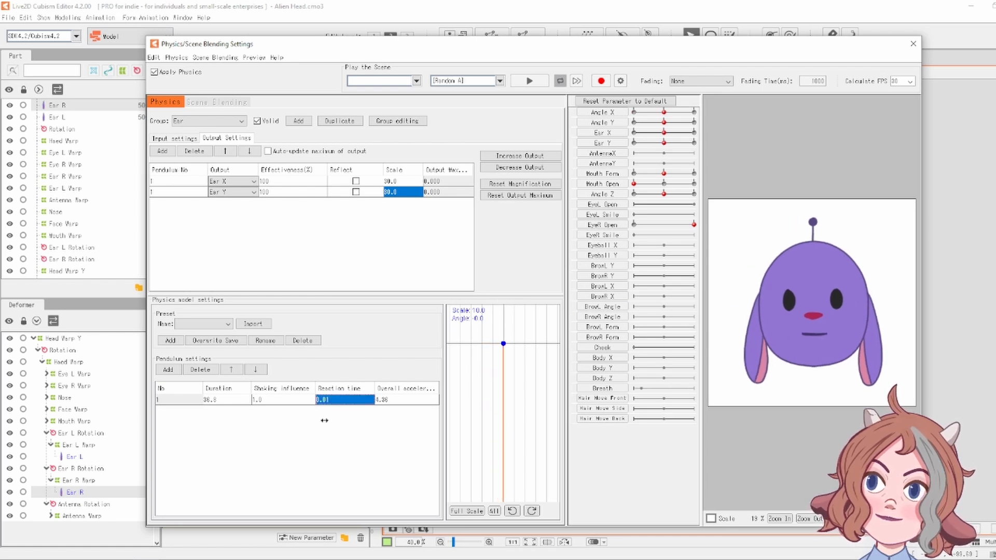
drag(324, 420, 344, 398)
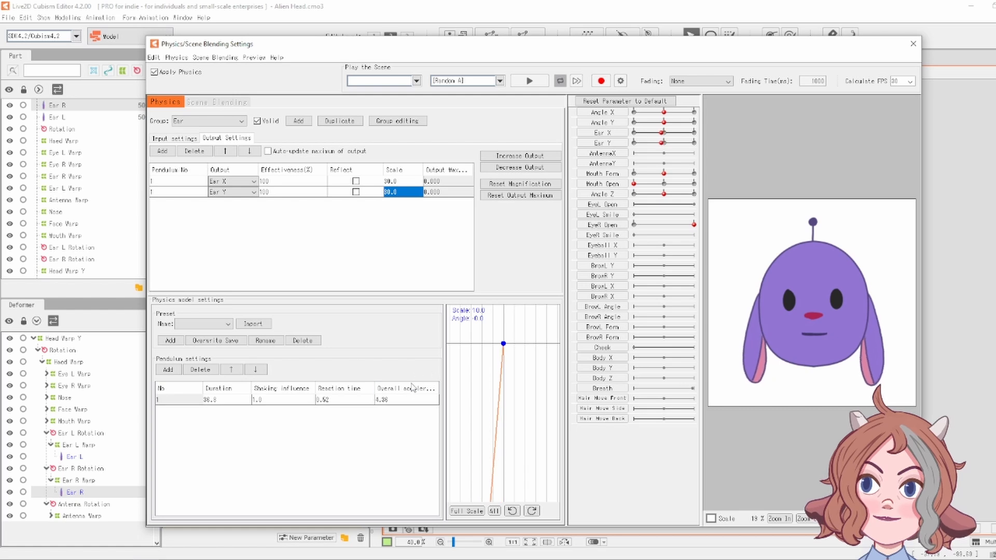
Try an overall acceleration of 10.0 while moving the head, restore it to 4.36, and preview the ears again
click(408, 398)
text(10.0)
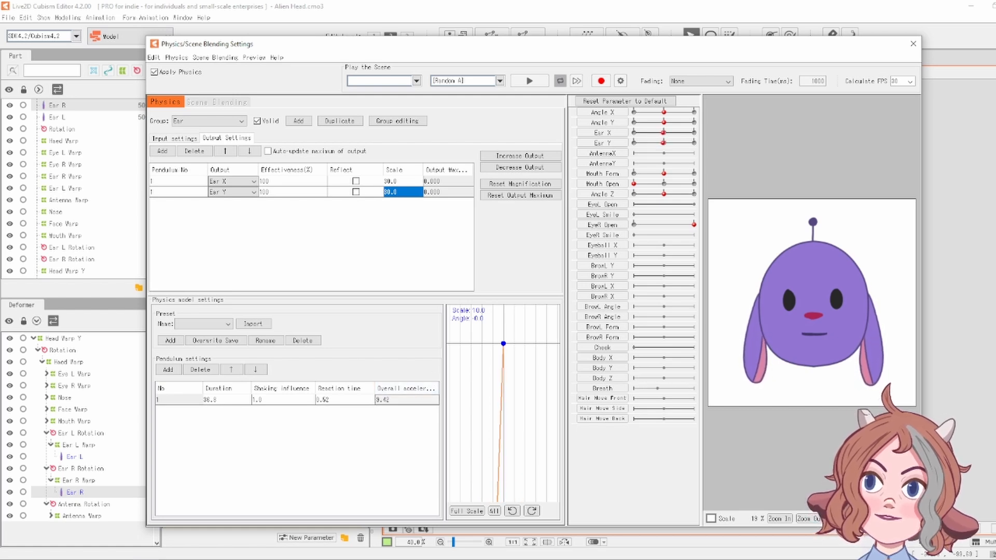
key(Return)
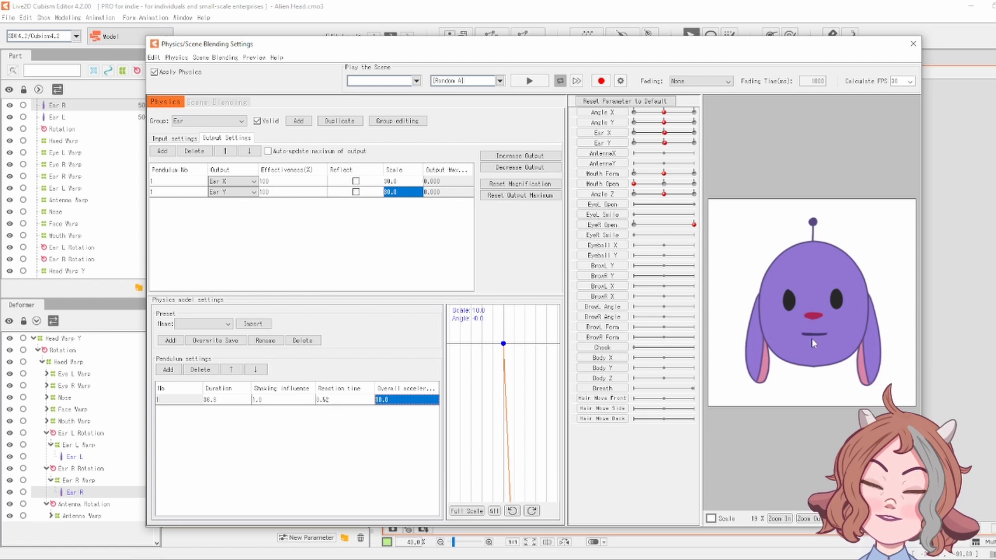
drag(800, 335, 550, 328)
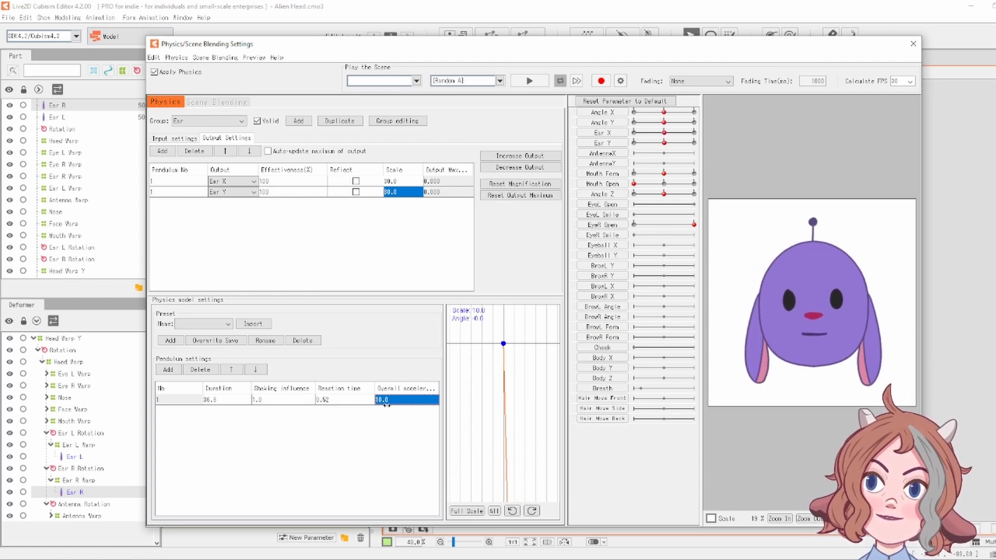
drag(423, 399, 403, 409)
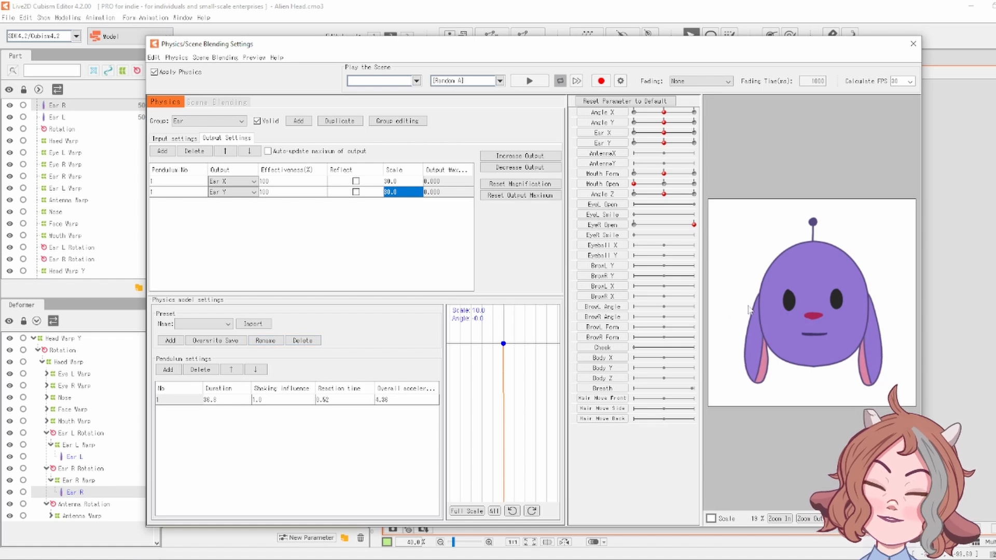
drag(812, 317, 854, 316)
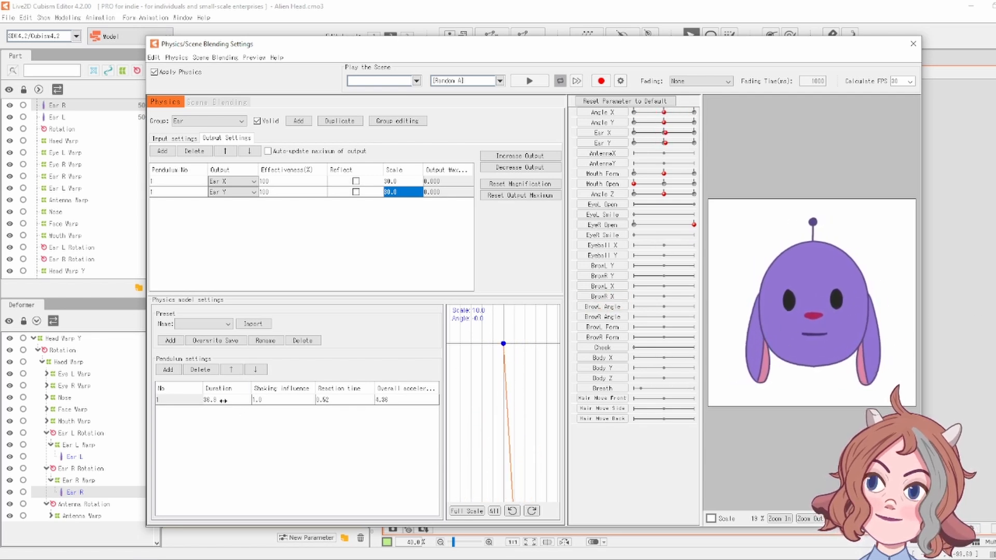
Shorten the Ear pendulum's duration to about 19 and preview the ear swing in both head directions
drag(226, 399, 208, 399)
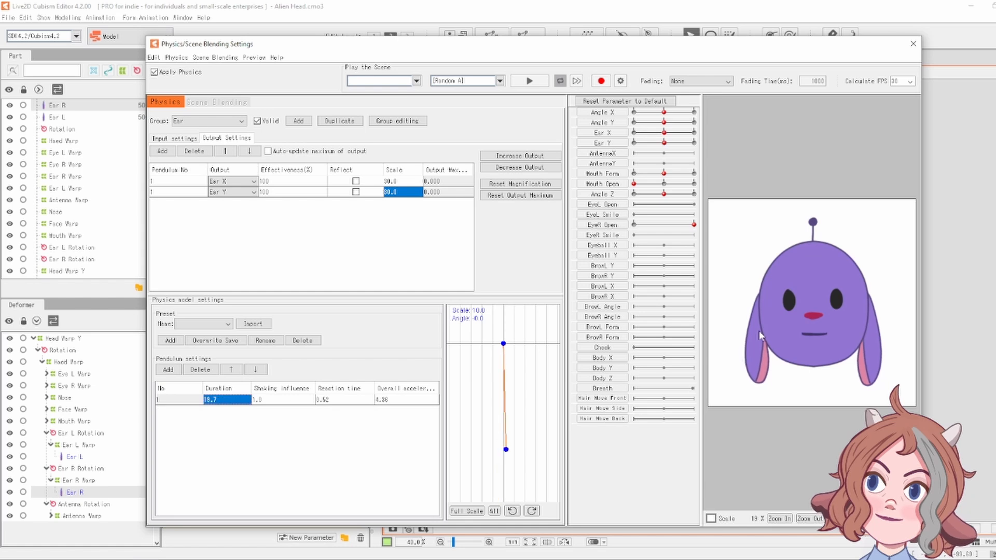
drag(758, 331, 608, 330)
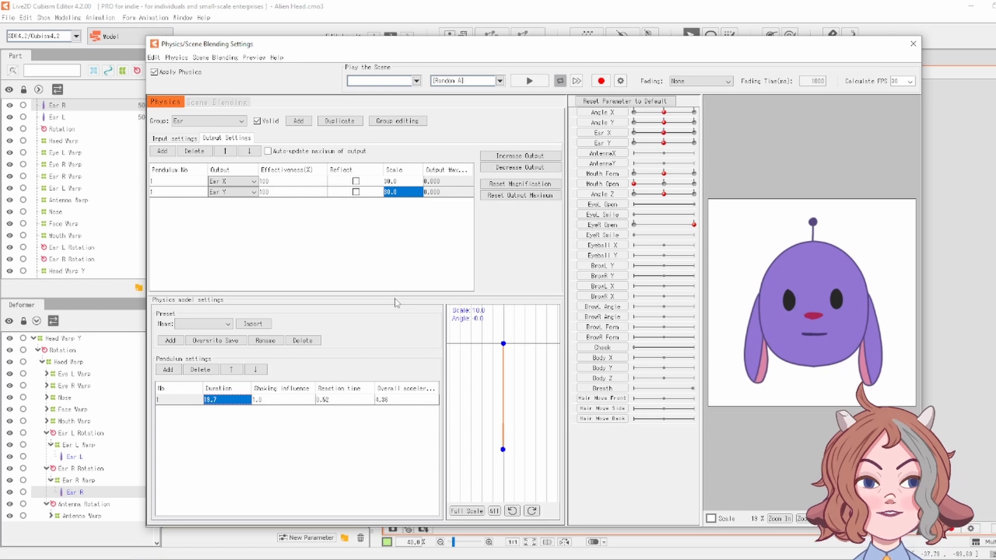
drag(767, 331, 994, 346)
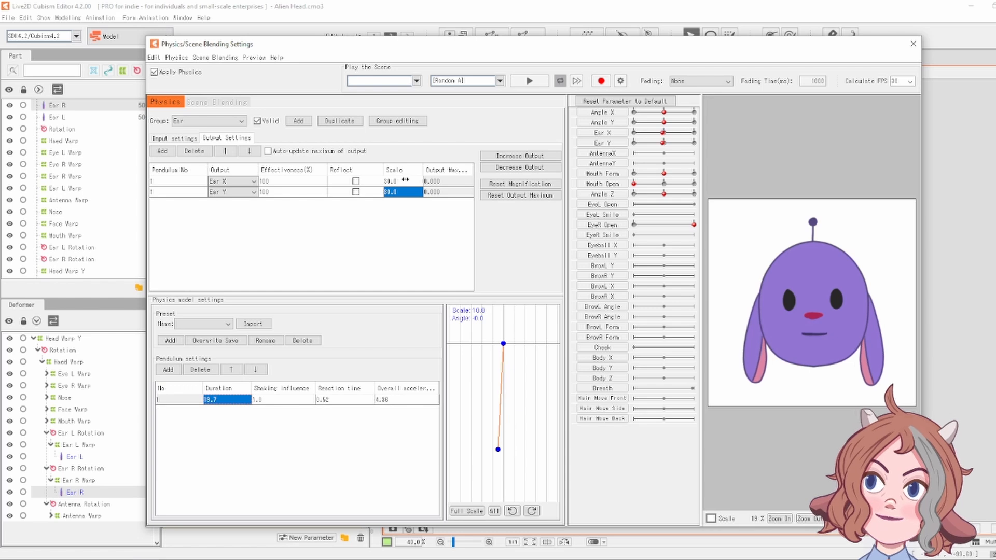
Set the output scale of both Ear X and Ear Y to 25.0, testing the ear swing between the changes
drag(408, 180, 406, 180)
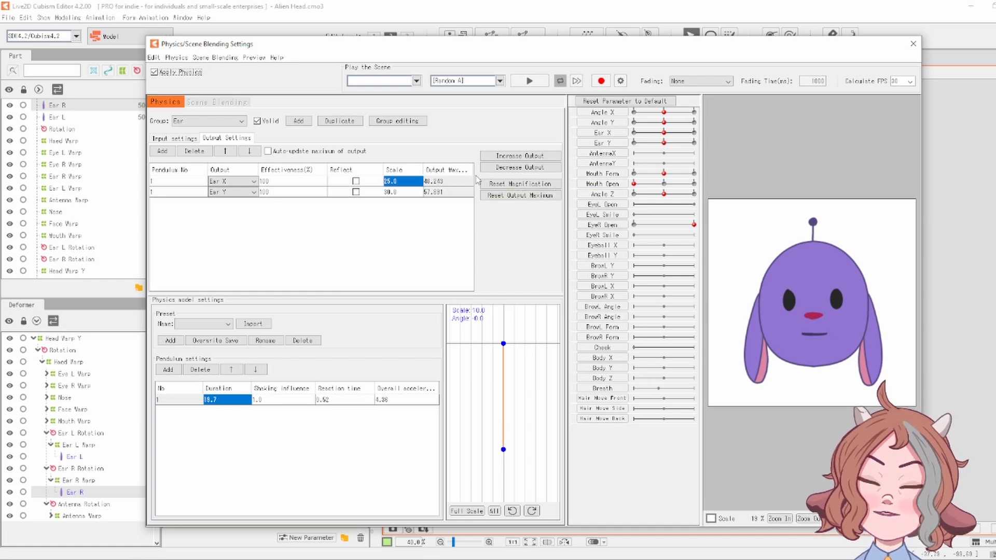
drag(826, 313, 498, 313)
click(396, 192)
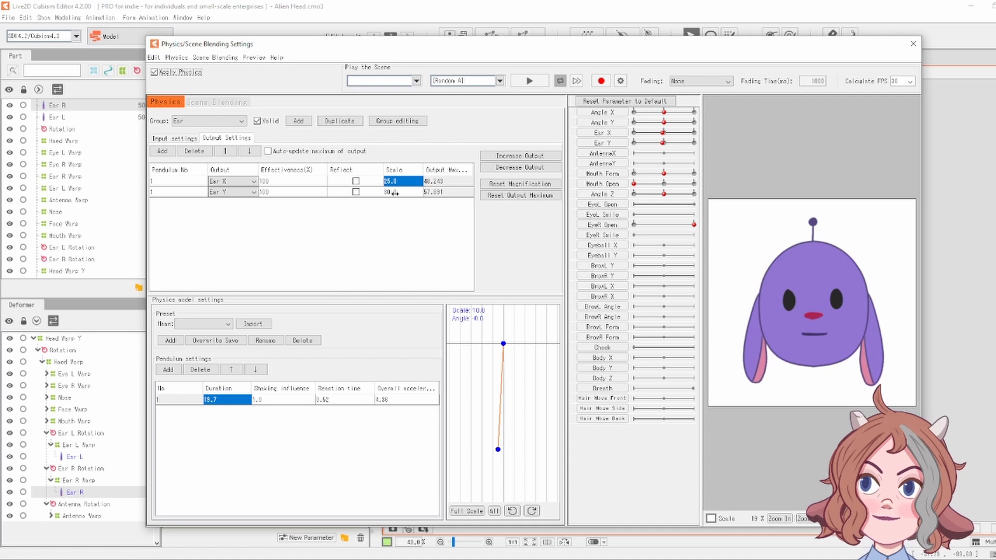
click(400, 193)
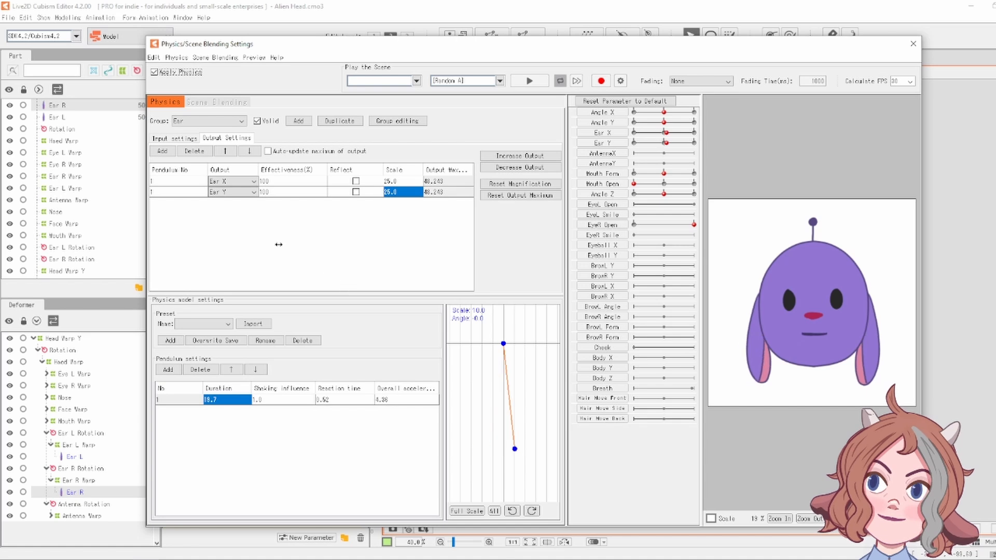
Lower the Ear X output's effectiveness to about 45 % and preview the ear movement by swinging the head
double_click(290, 181)
text(81)
key(Return)
mouse_move(290, 181)
mouse_down()
mouse_move(260, 181)
mouse_move(292, 181)
mouse_up()
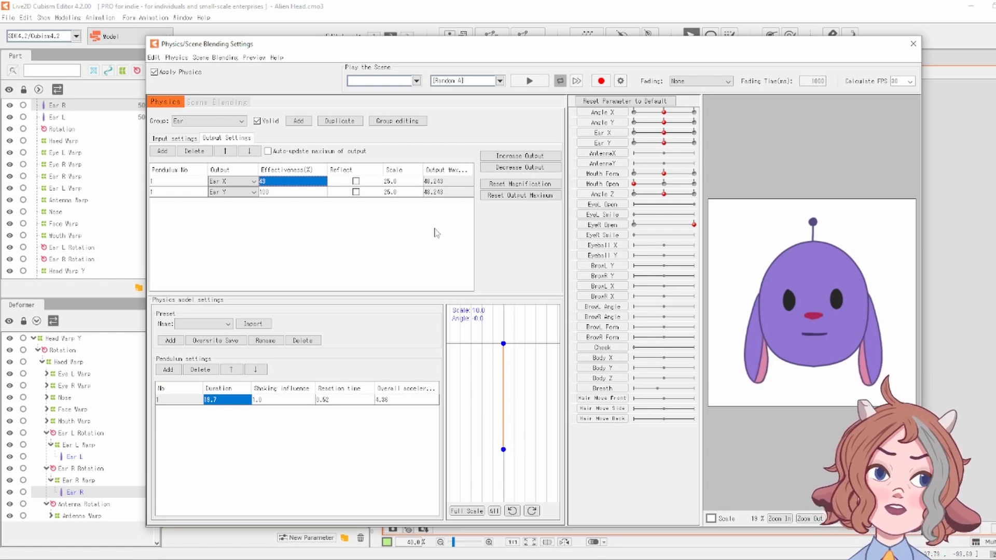
drag(812, 322, 950, 330)
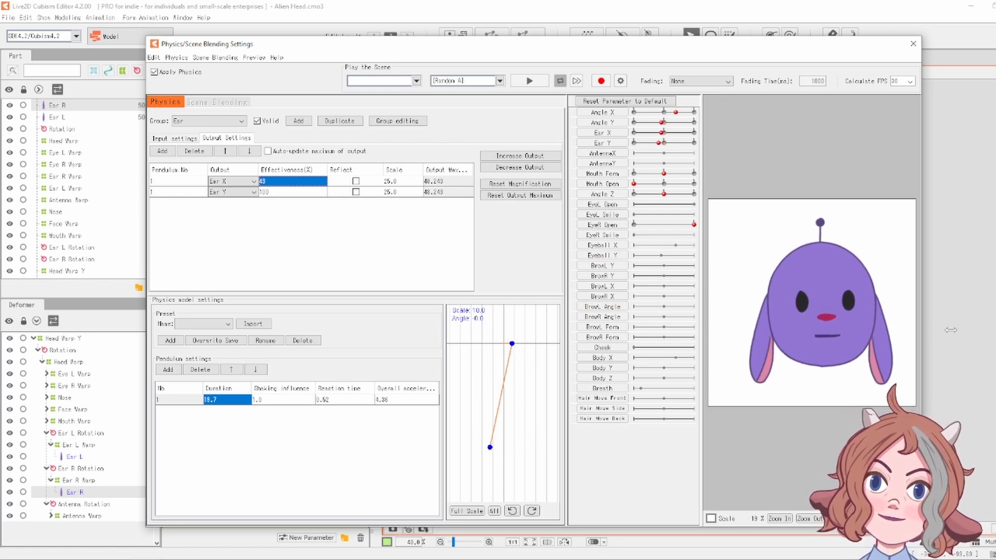
drag(832, 335, 678, 324)
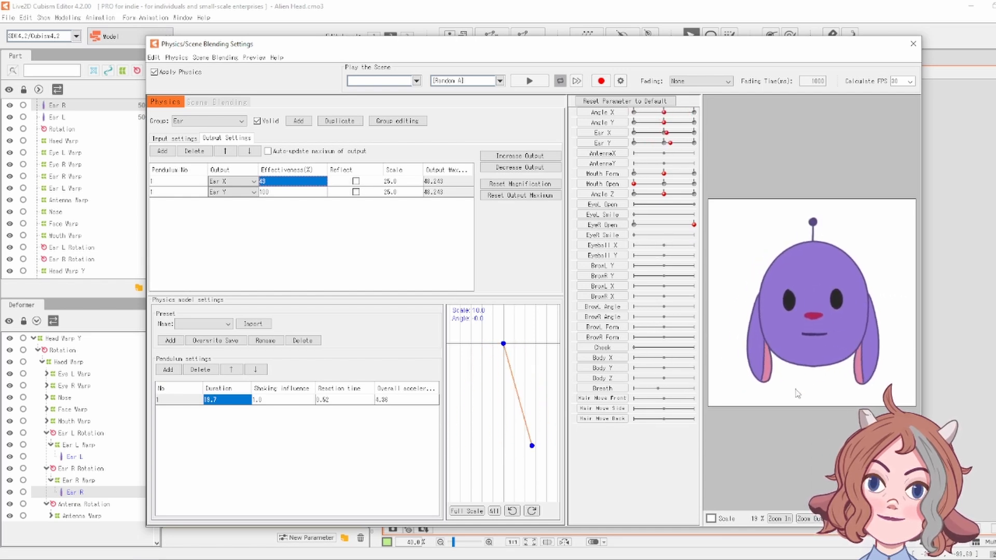
Swing the head once more to preview the tuned ear movement
drag(745, 311, 846, 317)
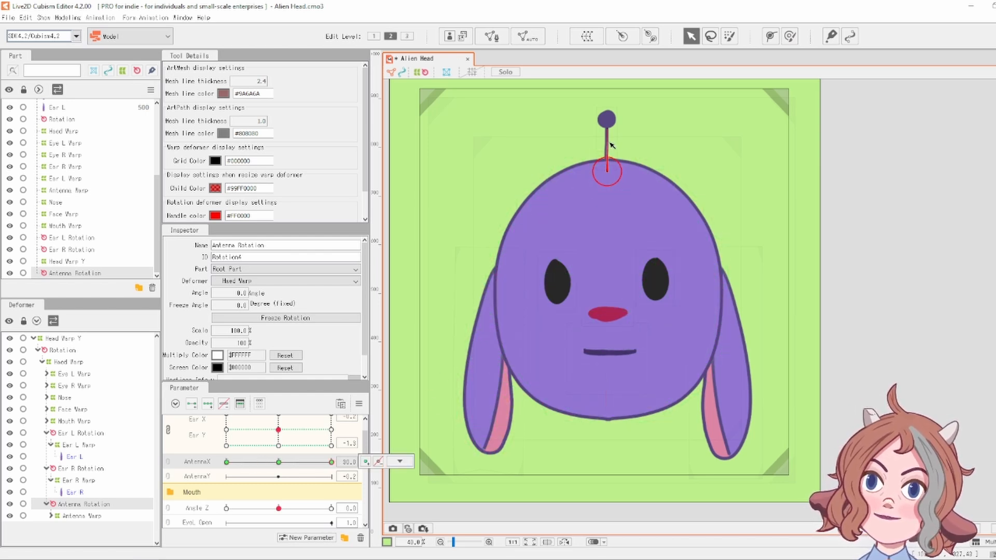
Rotate the antenna's deformer to about 65° at AntennaX 30 and about -61° at AntennaX -30, and check the swing
scroll(610, 139, up, 5)
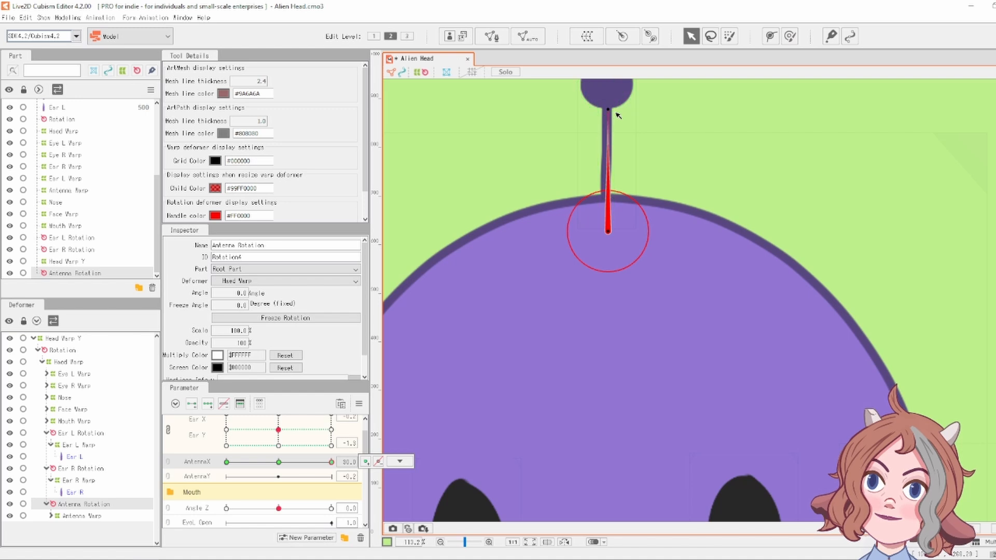
drag(618, 115, 788, 150)
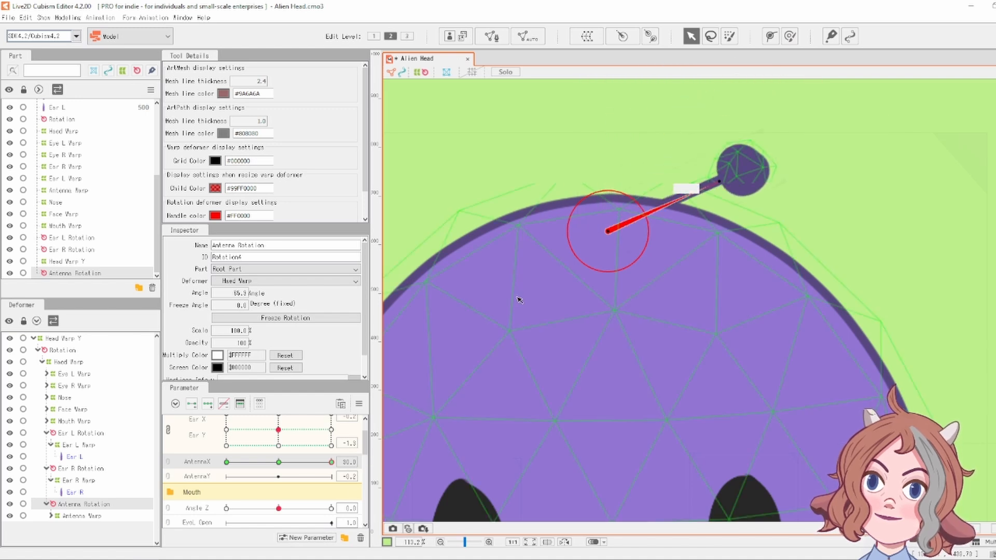
click(227, 461)
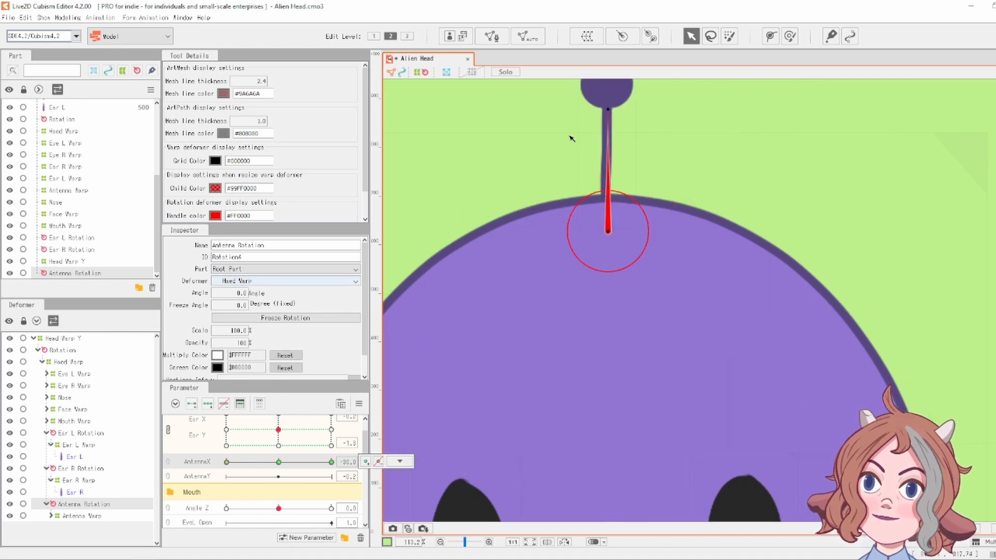
drag(610, 109, 478, 161)
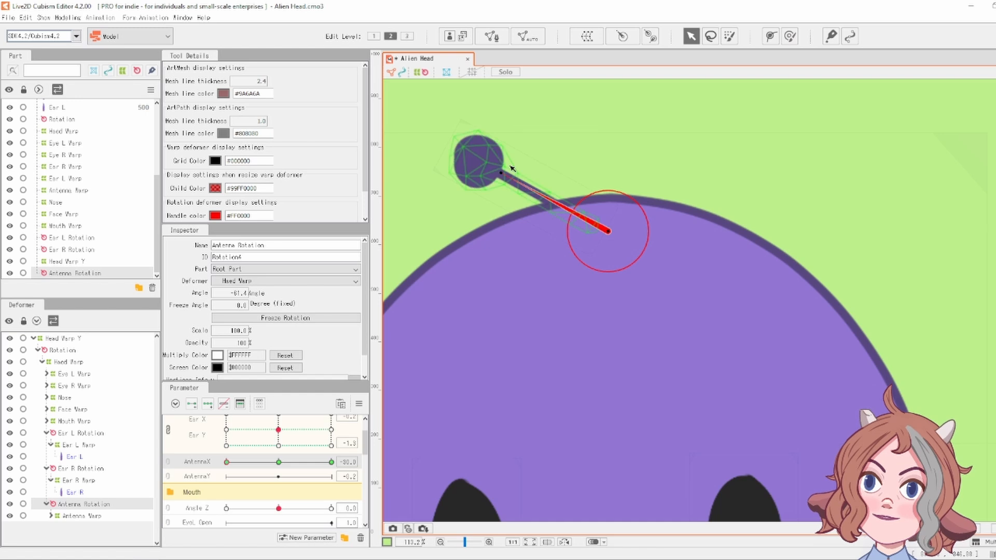
scroll(645, 231, down, 5)
click(331, 462)
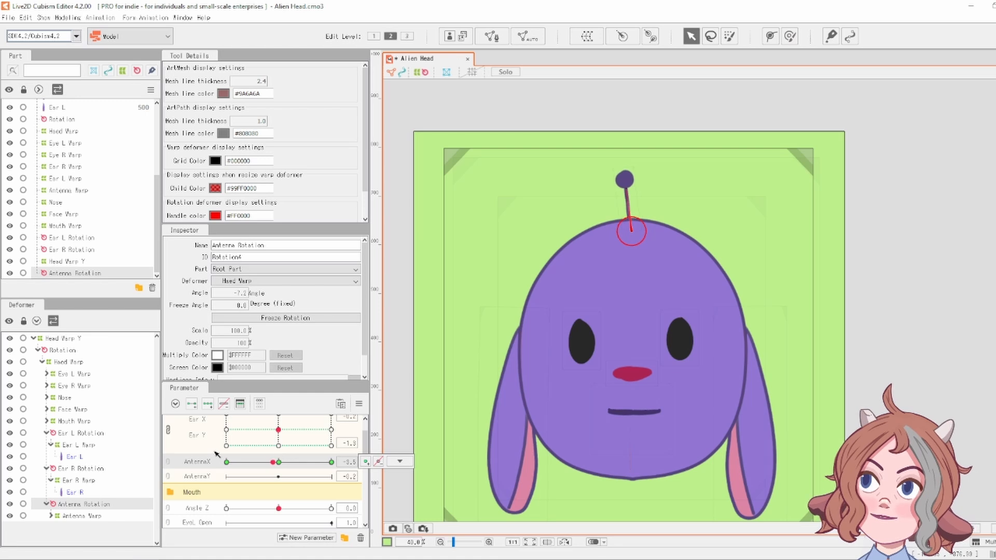
Add a physics group named Antenna with the Head Input preset and the Hair (Short) physics model preset
click(71, 19)
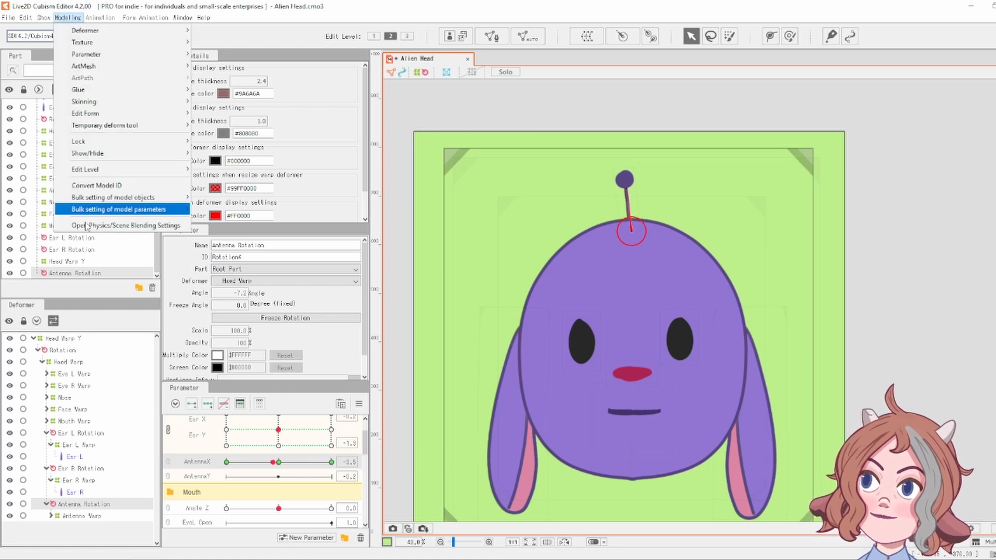
click(101, 226)
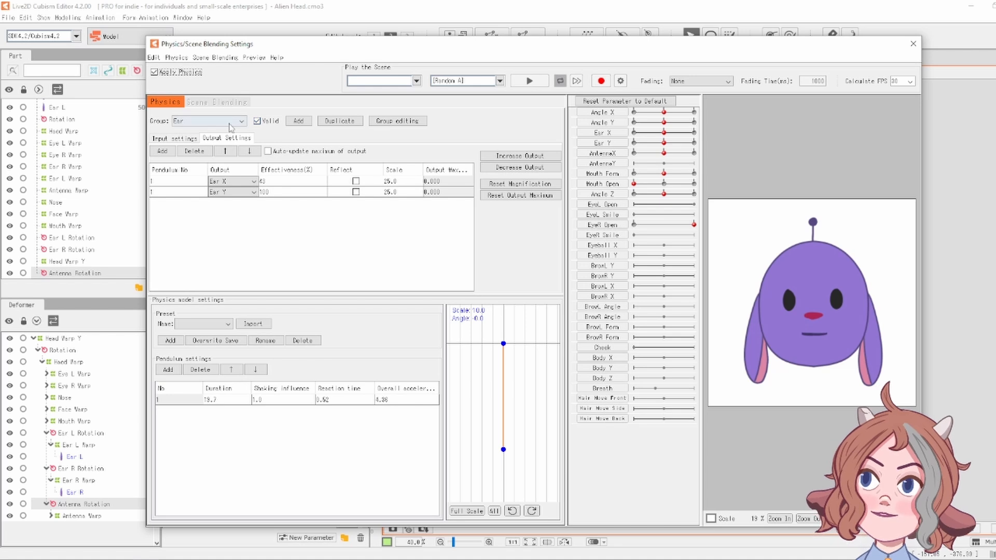
click(299, 120)
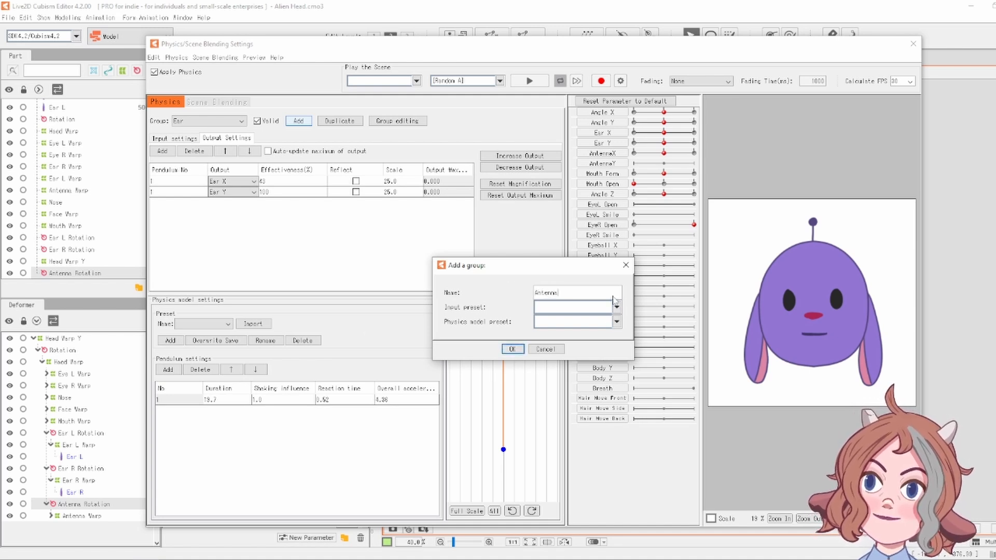
click(617, 307)
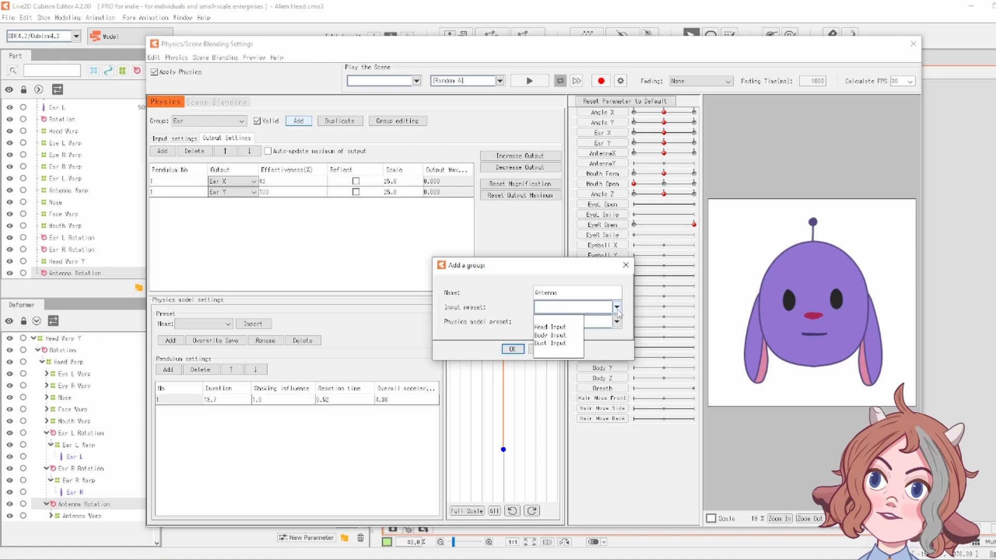
click(580, 328)
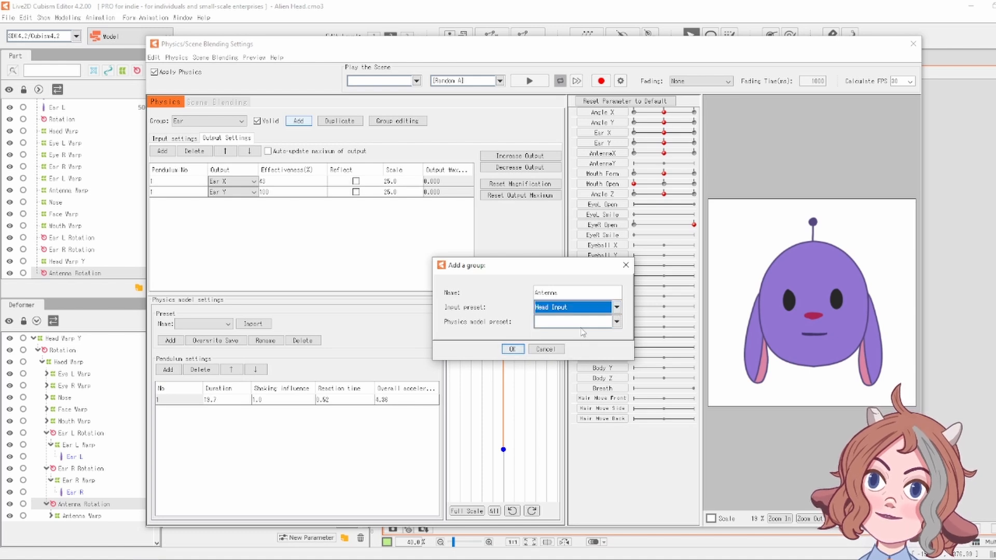
click(616, 321)
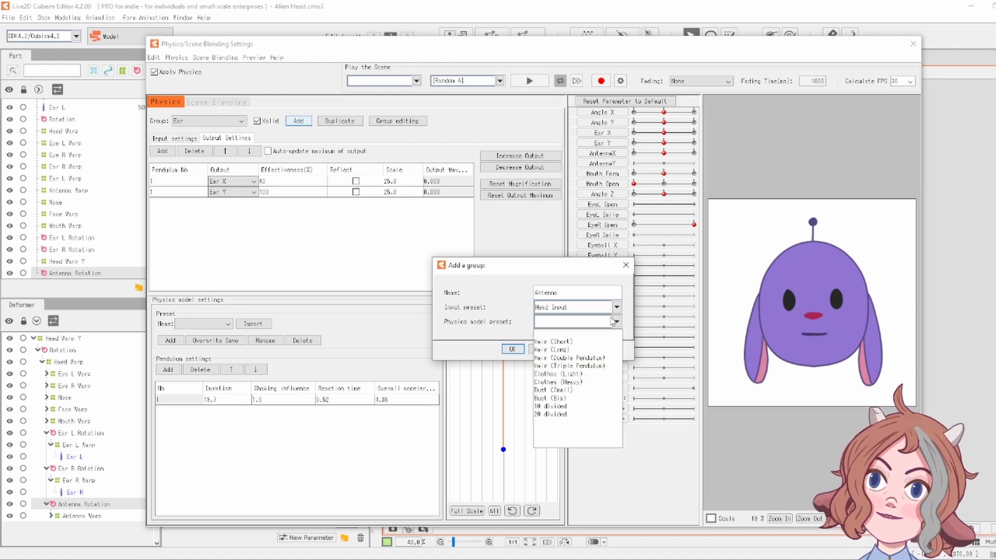
click(576, 341)
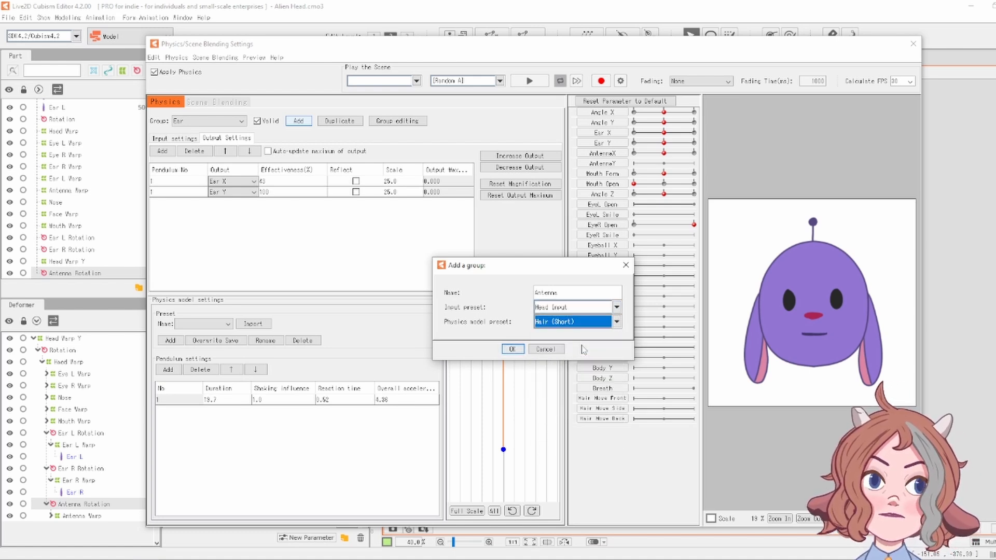
click(512, 350)
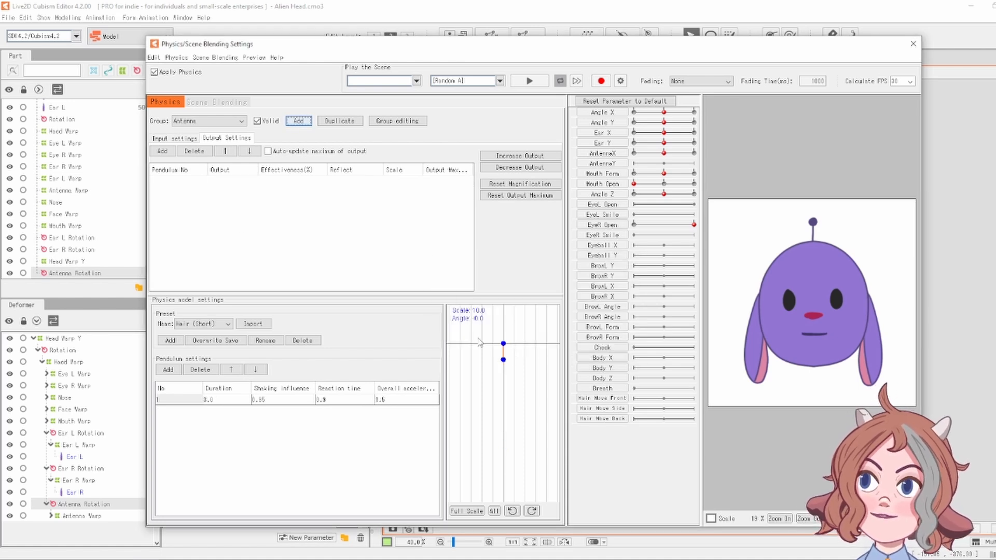
Compare the Ear and Antenna physics groups and review the Antenna group's input parameters
click(224, 124)
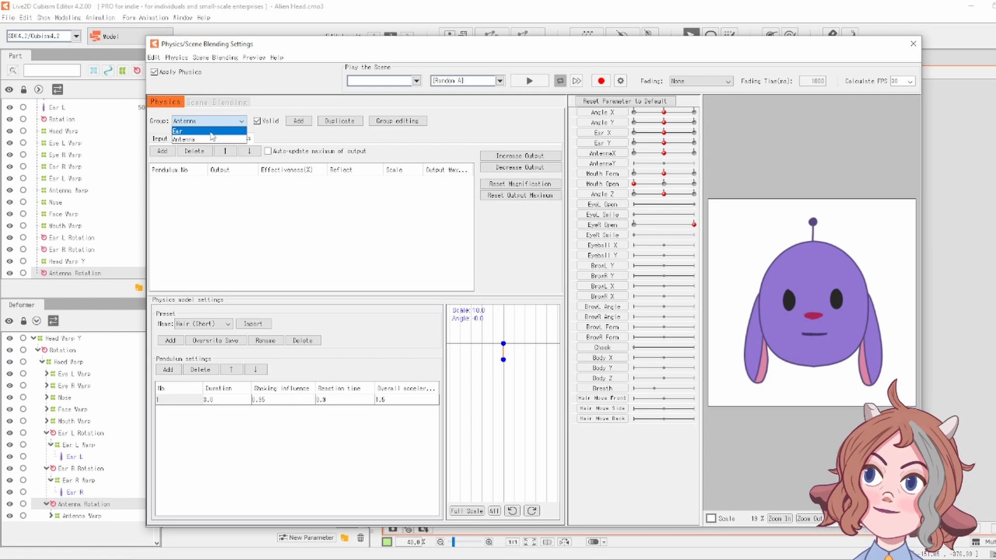
click(211, 136)
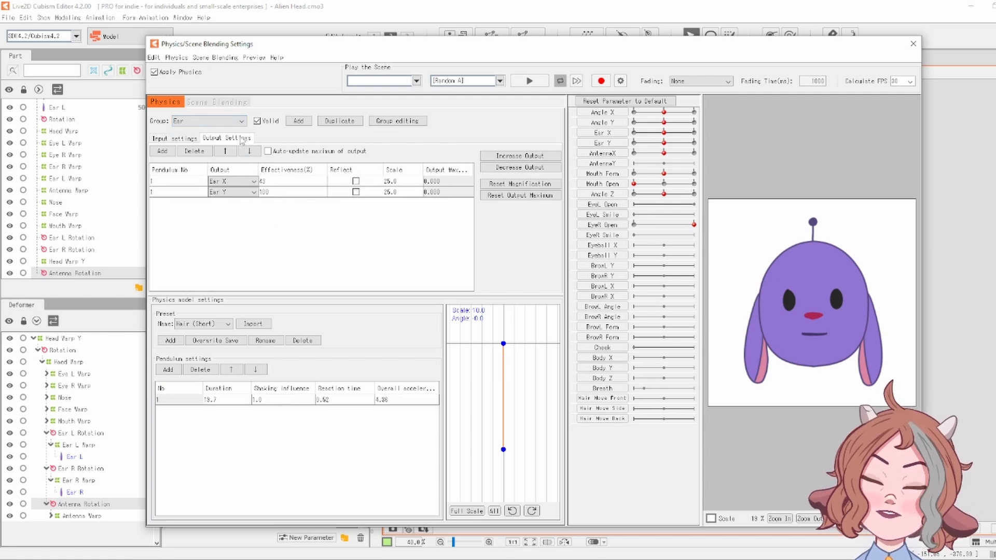
click(240, 122)
click(227, 141)
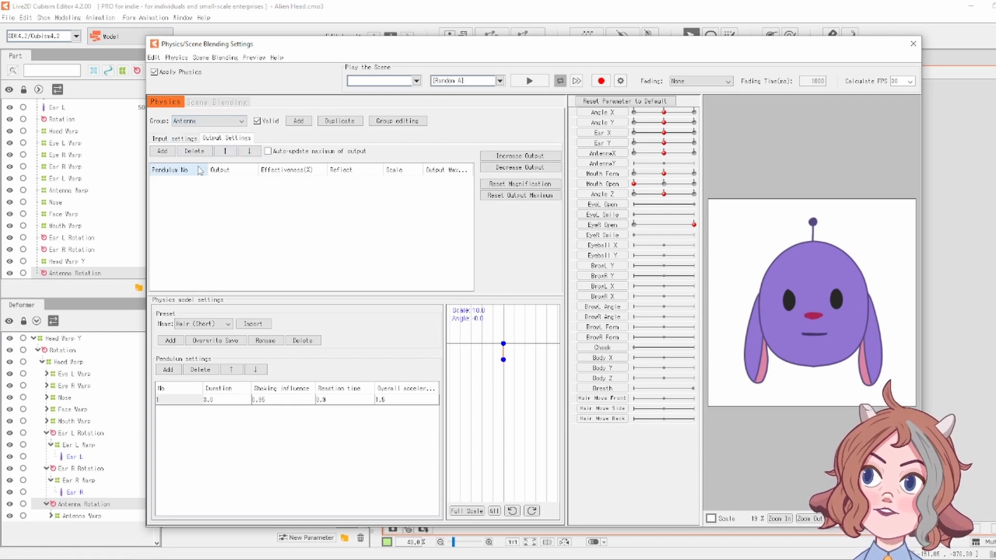
click(178, 139)
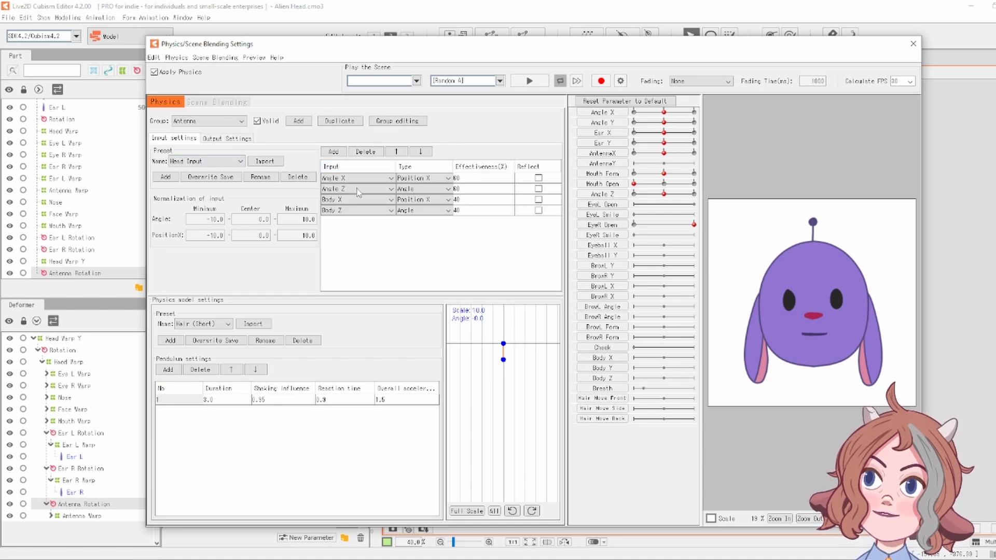
click(214, 140)
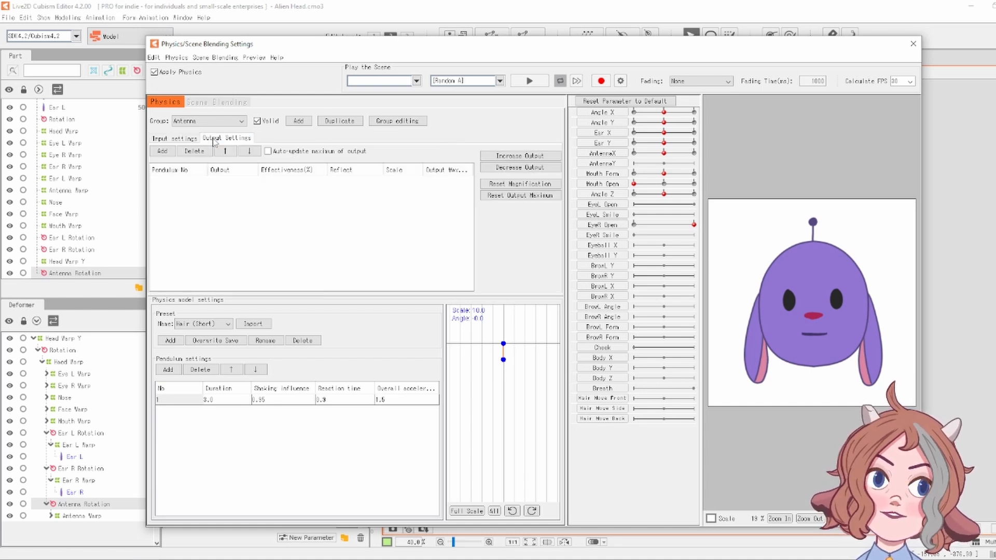
Add AntennaX as the Antenna group's output parameter and set its scale to 30
click(163, 151)
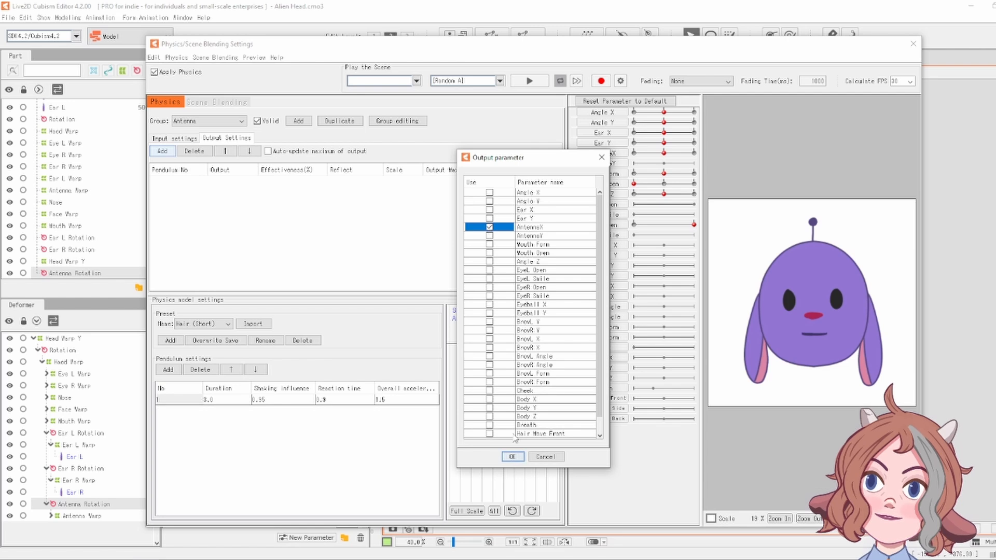
click(513, 457)
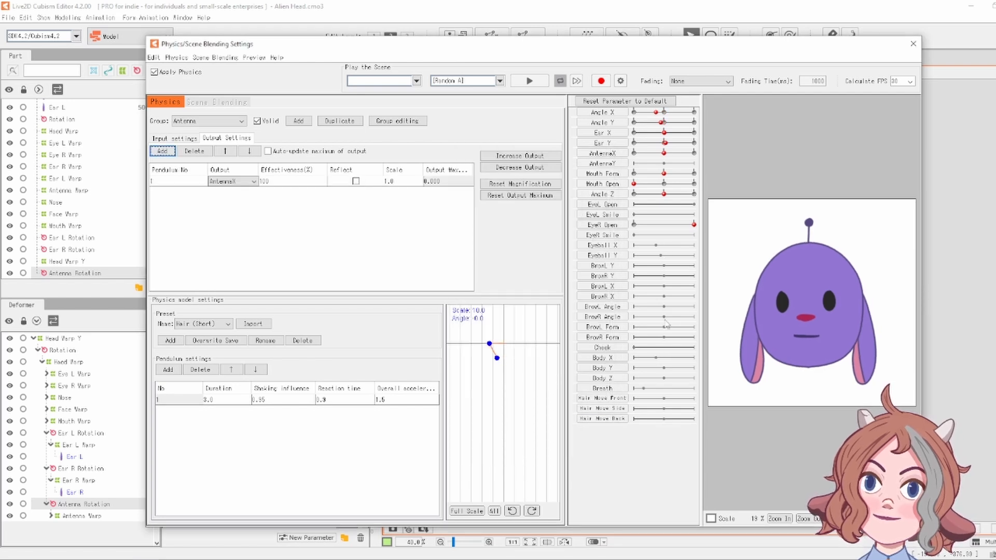
click(396, 182)
double_click(403, 181)
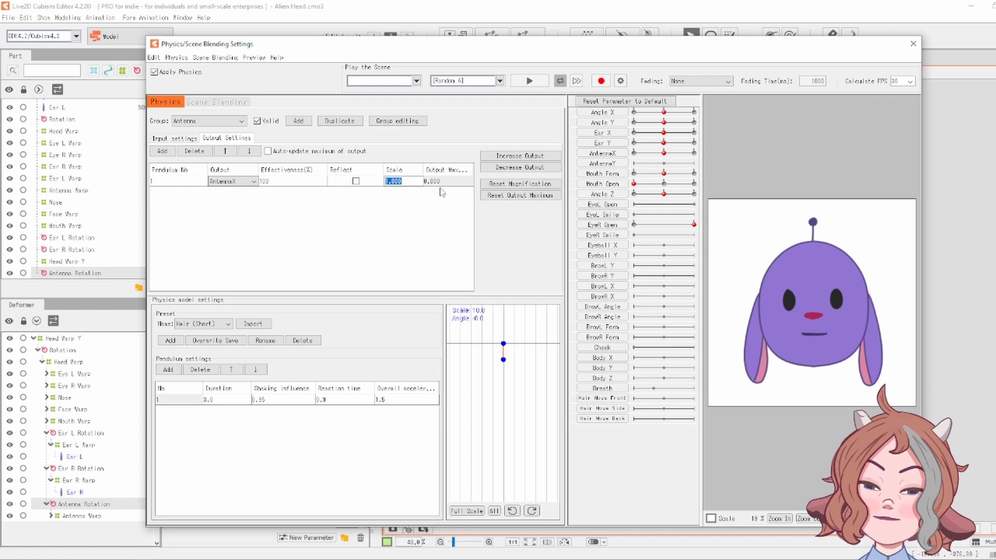
text(30)
key(Return)
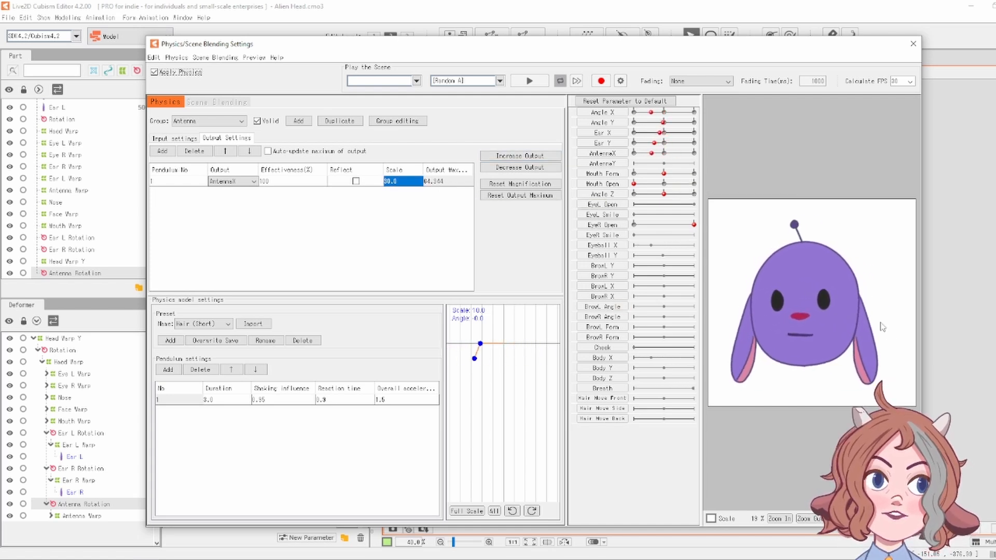
Lower the AntennaX output's effectiveness to 41 %, testing the antenna swing with head movement before and after
mouse_move(809, 317)
mouse_down()
mouse_move(751, 318)
mouse_move(885, 322)
mouse_move(729, 325)
mouse_move(820, 326)
mouse_up()
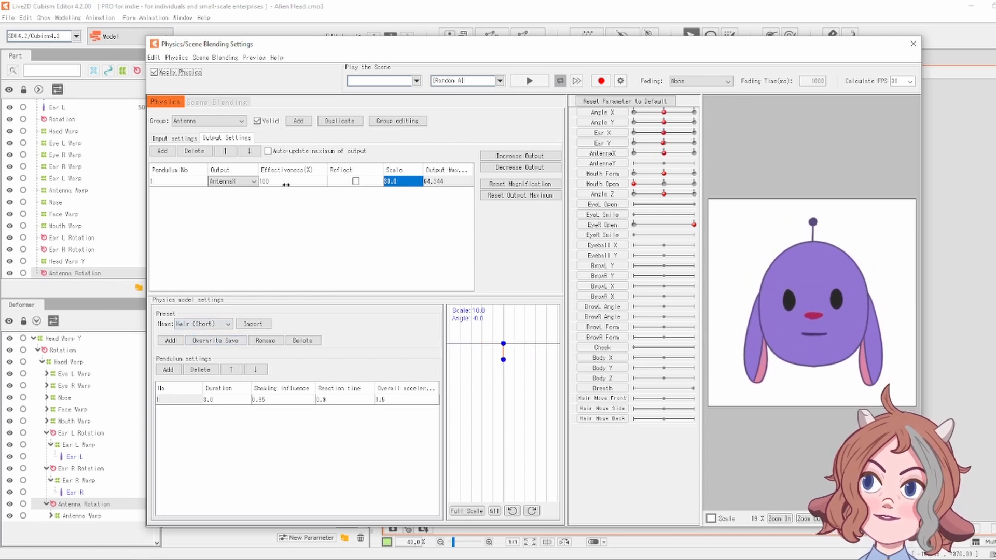
mouse_move(292, 181)
mouse_down()
mouse_move(251, 181)
mouse_move(289, 181)
mouse_up()
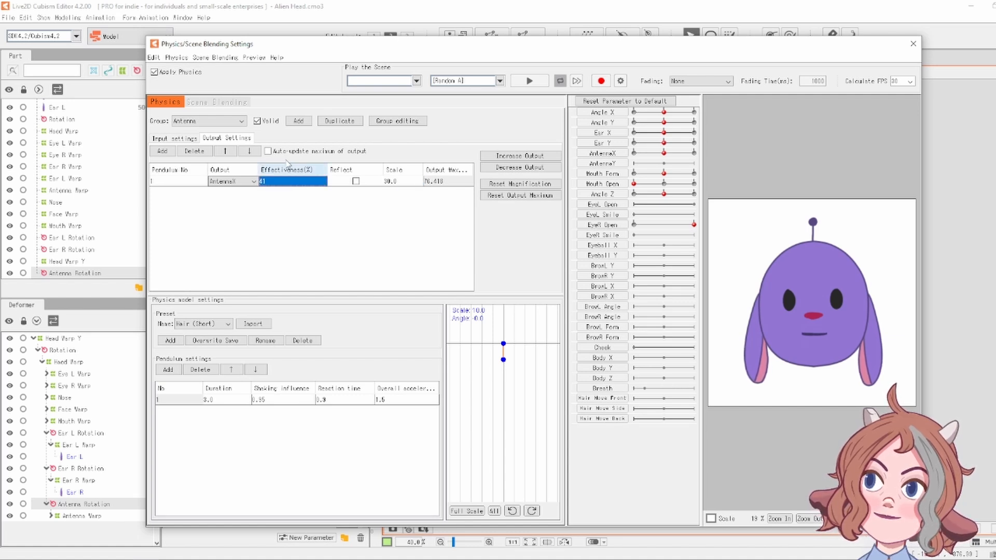
drag(825, 297, 622, 328)
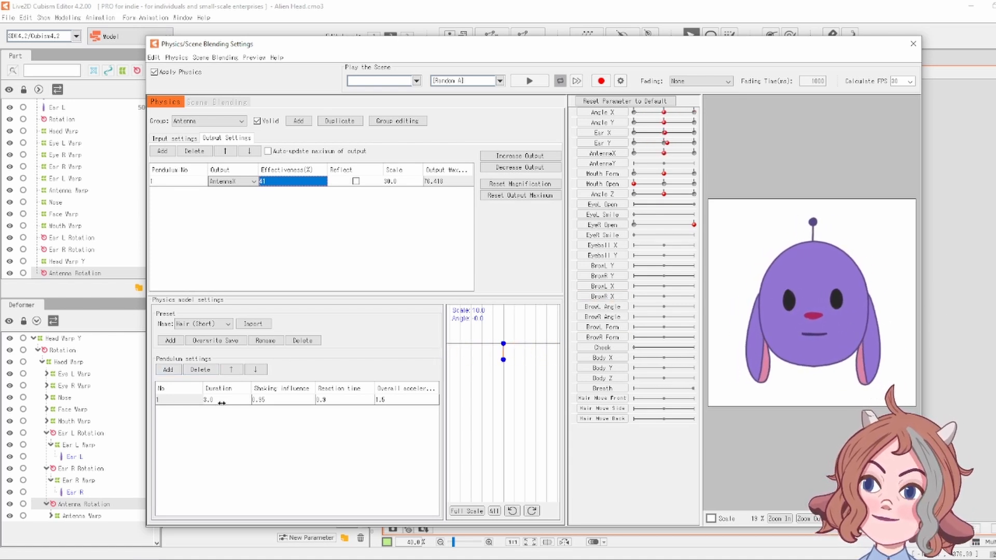
Set the Antenna pendulum's duration to about 13 and preview the antenna swing with repeated head movements
drag(216, 400, 252, 400)
key(Return)
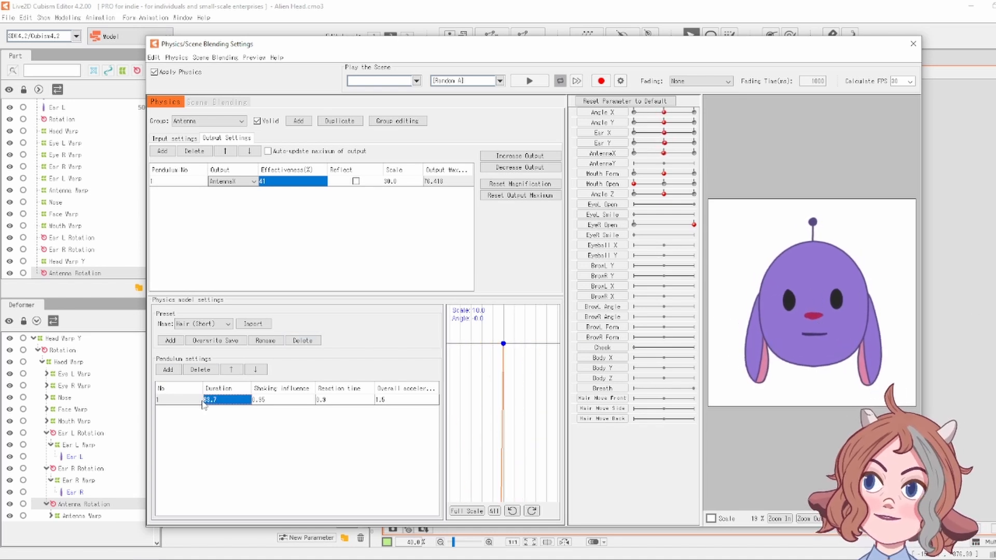
text(58.1)
drag(227, 399, 203, 399)
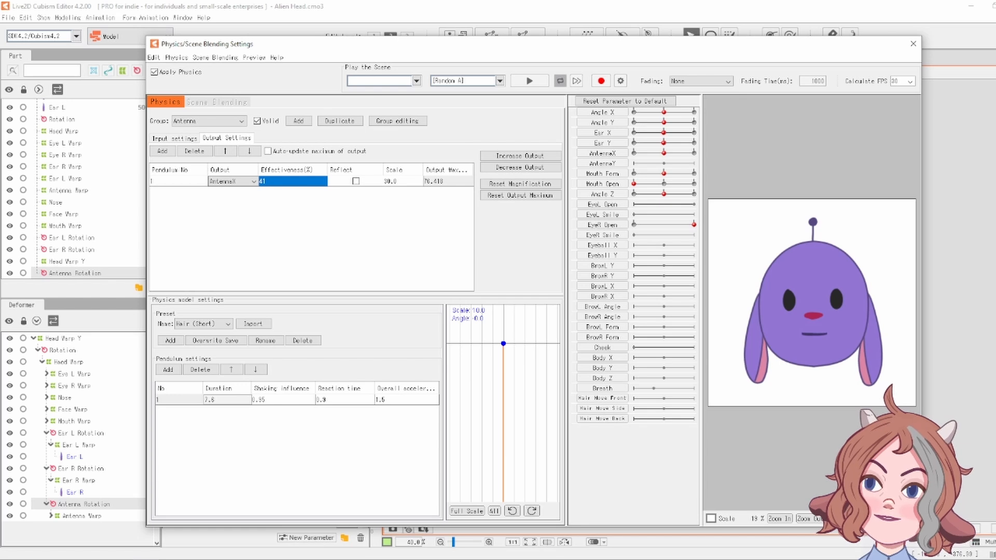
key(Return)
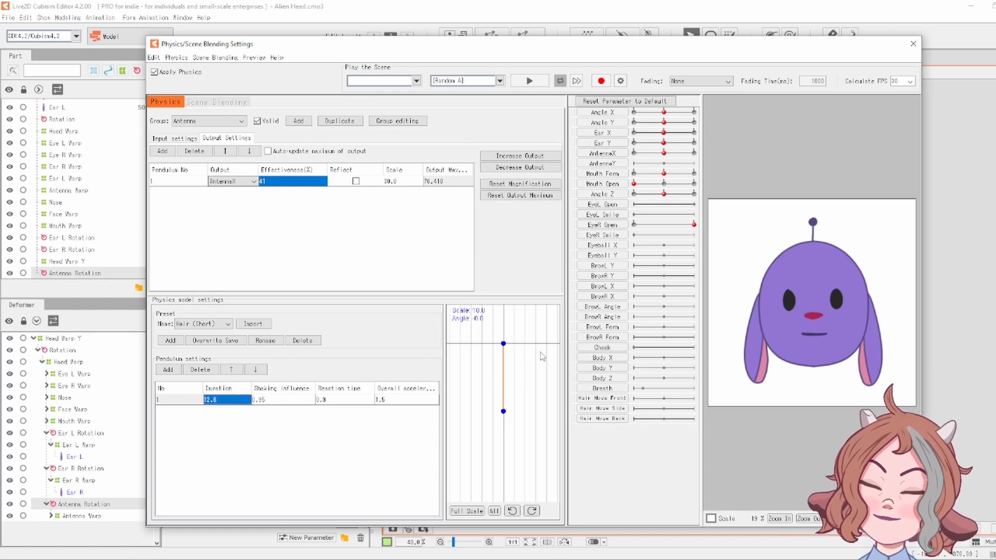
drag(850, 311, 743, 366)
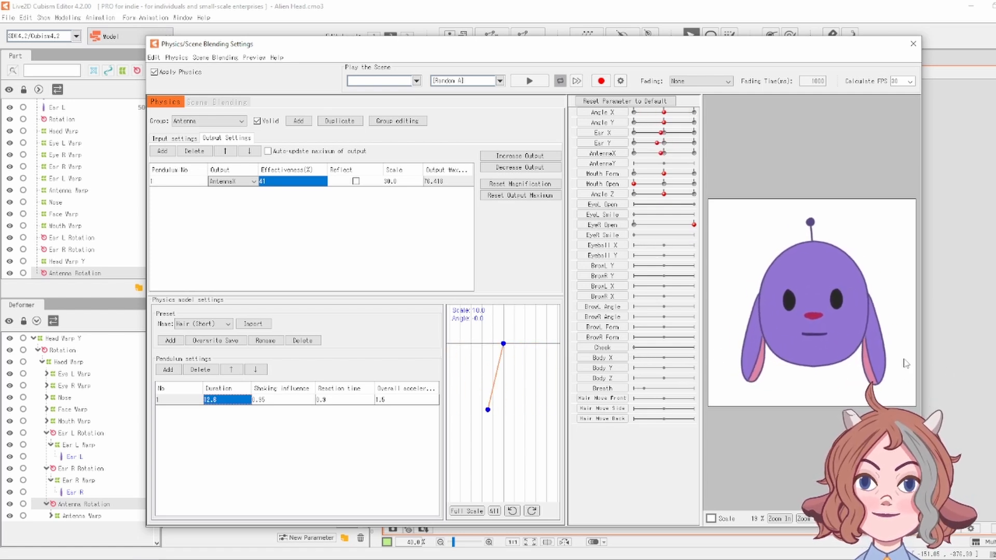
drag(766, 316, 662, 314)
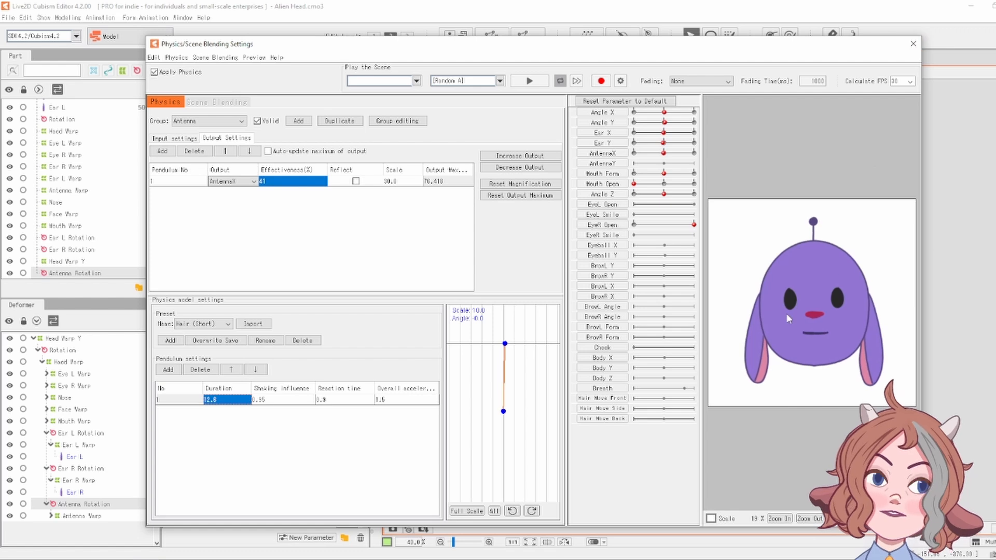
drag(786, 314, 672, 317)
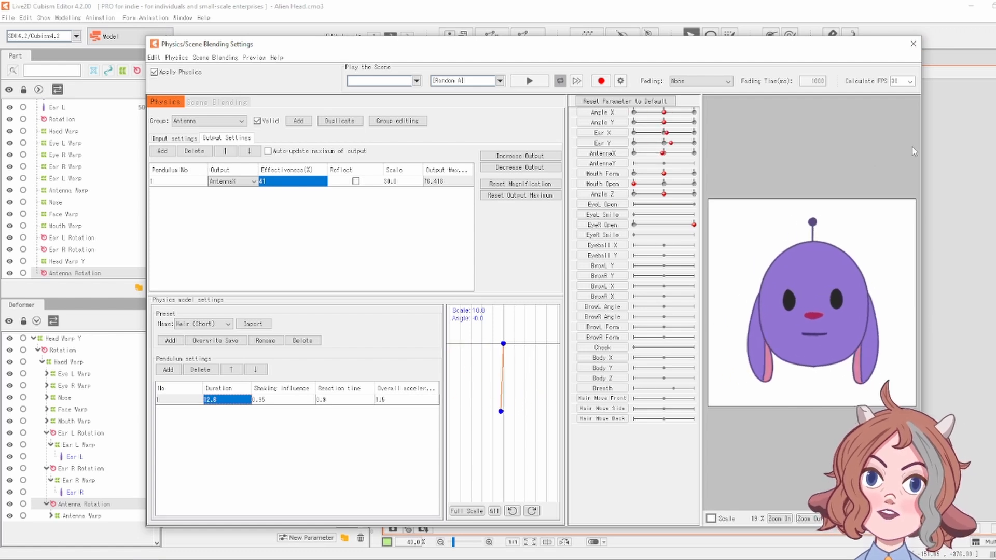
Close the physics settings and move the Ear X/Ear Y and AntennaX parameters to check the ear and antenna deformation
click(913, 43)
scroll(242, 465, up, 2)
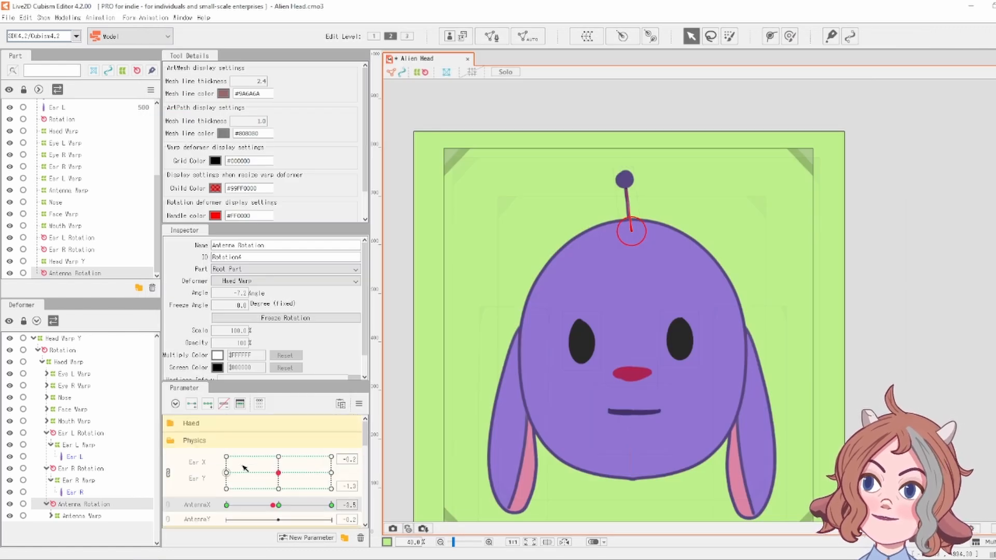
drag(244, 467, 282, 463)
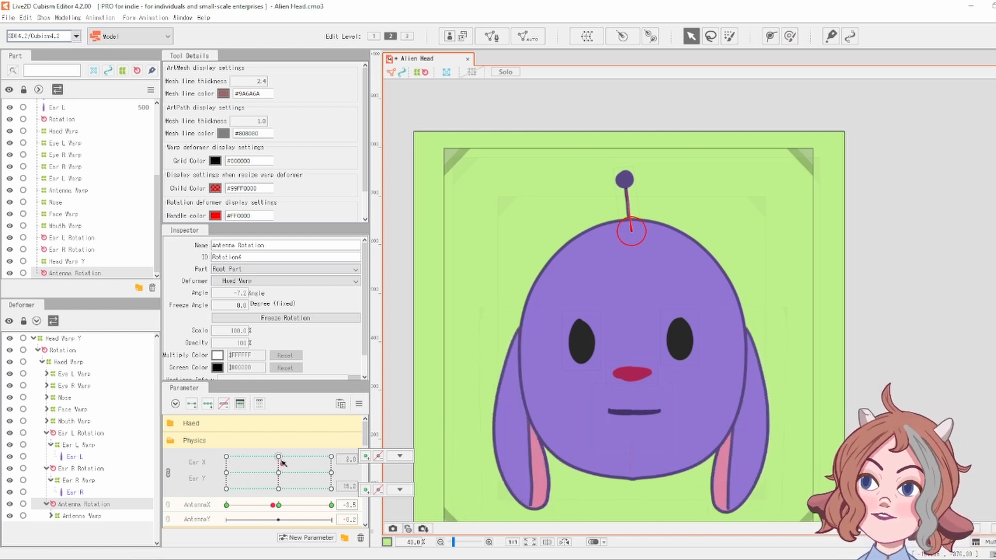
mouse_move(279, 505)
mouse_down()
mouse_move(332, 508)
mouse_move(229, 506)
mouse_move(318, 503)
mouse_move(281, 505)
mouse_up()
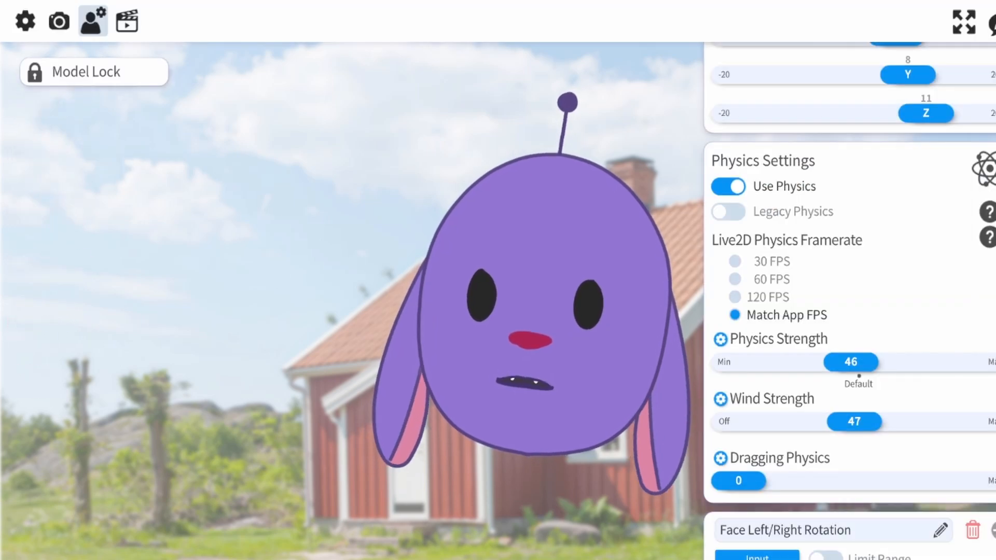
In VTube Studio, try a physics strength of 100 on the alien model and settle on 50
scroll(851, 280, up, 1)
drag(851, 396, 981, 395)
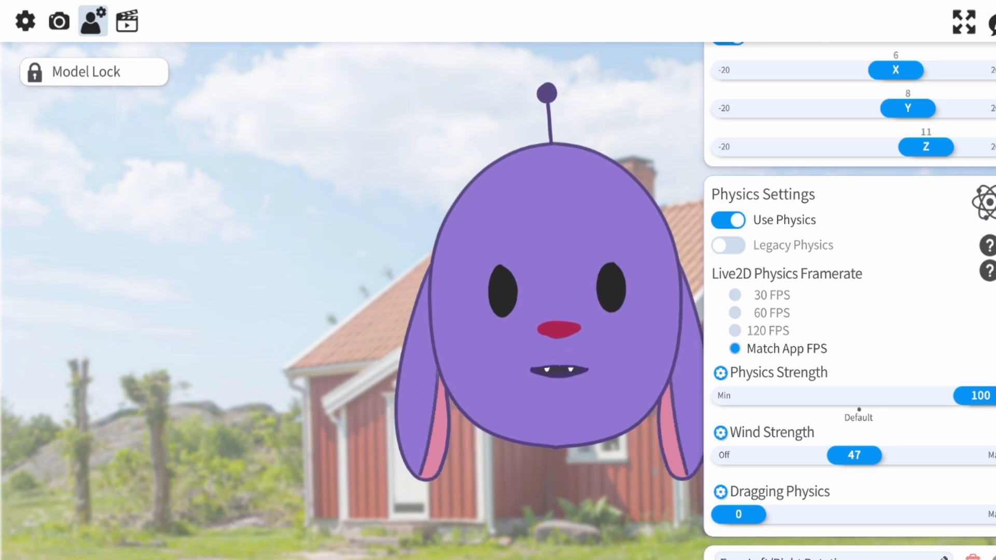
drag(980, 395, 860, 396)
Test the model with wind strength 100 and physics strength 100, and restore them to 47 and 50
drag(854, 455, 980, 455)
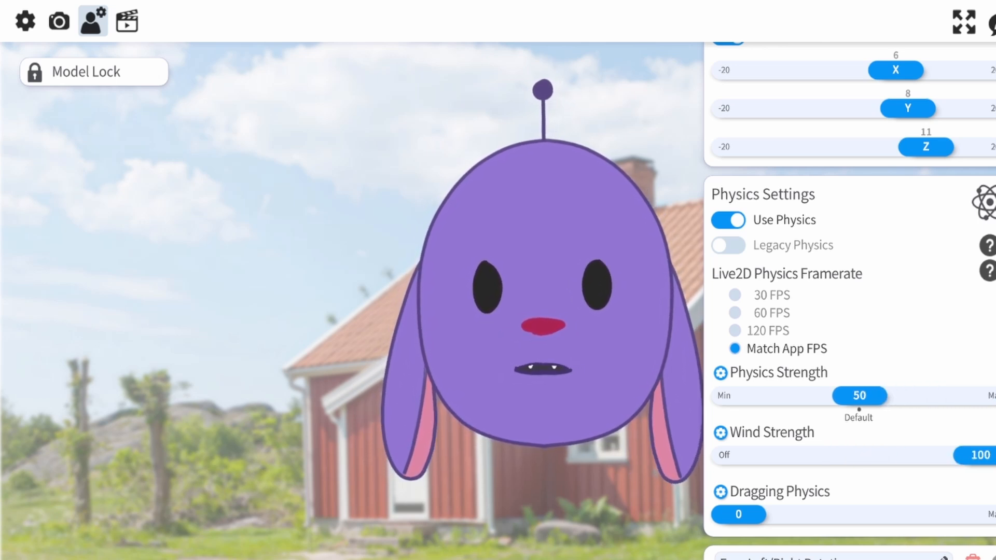
drag(859, 395, 981, 396)
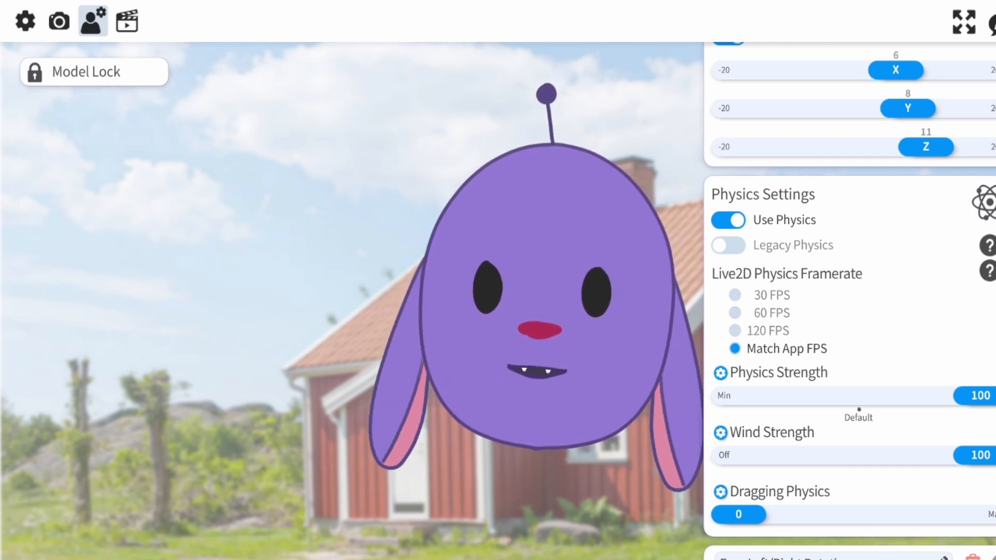
drag(980, 395, 860, 395)
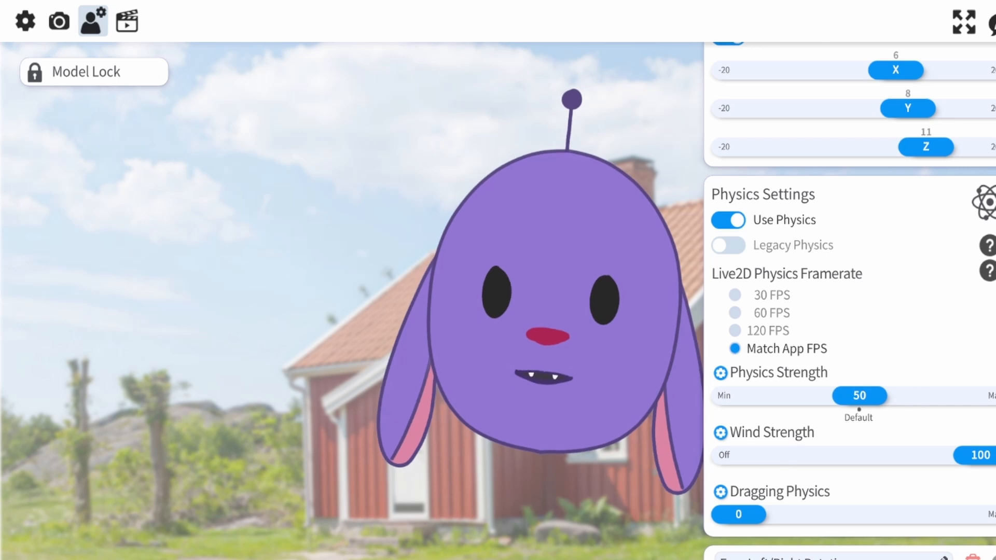
drag(980, 455, 859, 455)
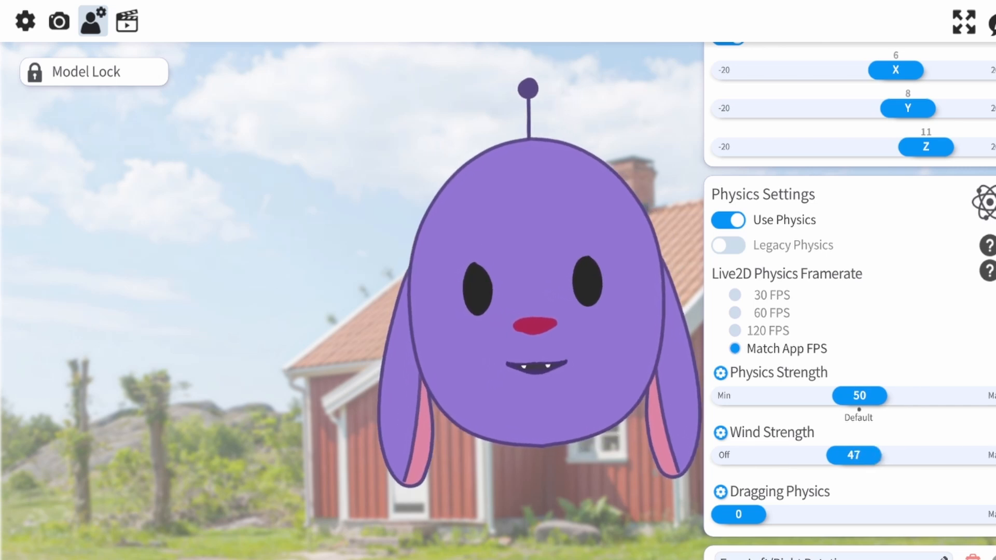